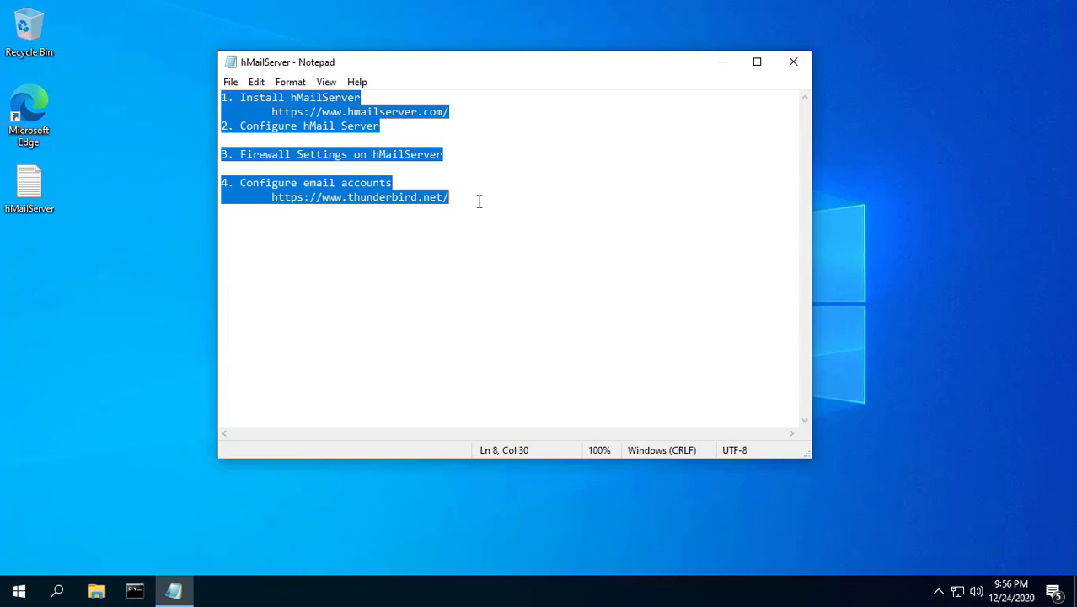
# Copy the hMailServer website address from line 2 of the notes and start Edge
pyautogui.moveTo(449, 111); pyautogui.dragTo(271, 111)
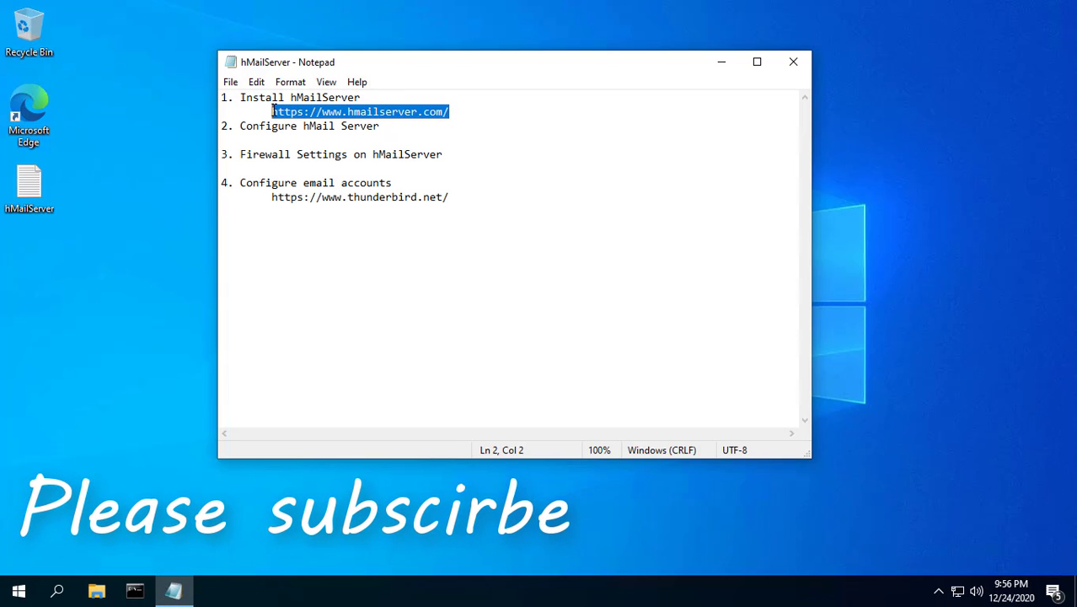
pyautogui.rightClick(293, 111)
pyautogui.click(333, 161)
pyautogui.click(45, 106)
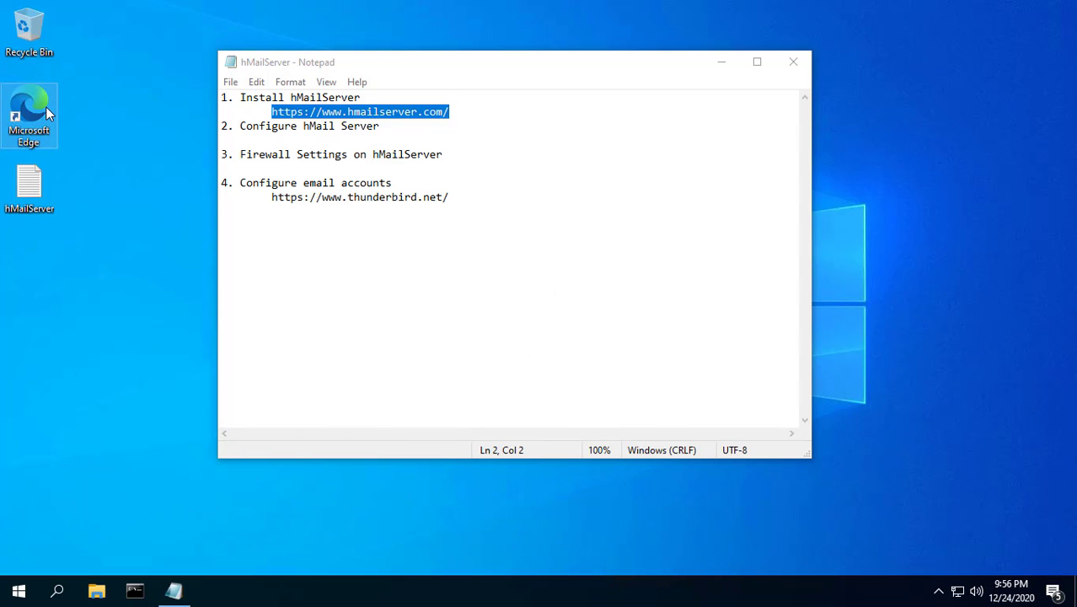
# Load hmailserver.com in Edge by pasting the copied address
pyautogui.doubleClick(39, 112)
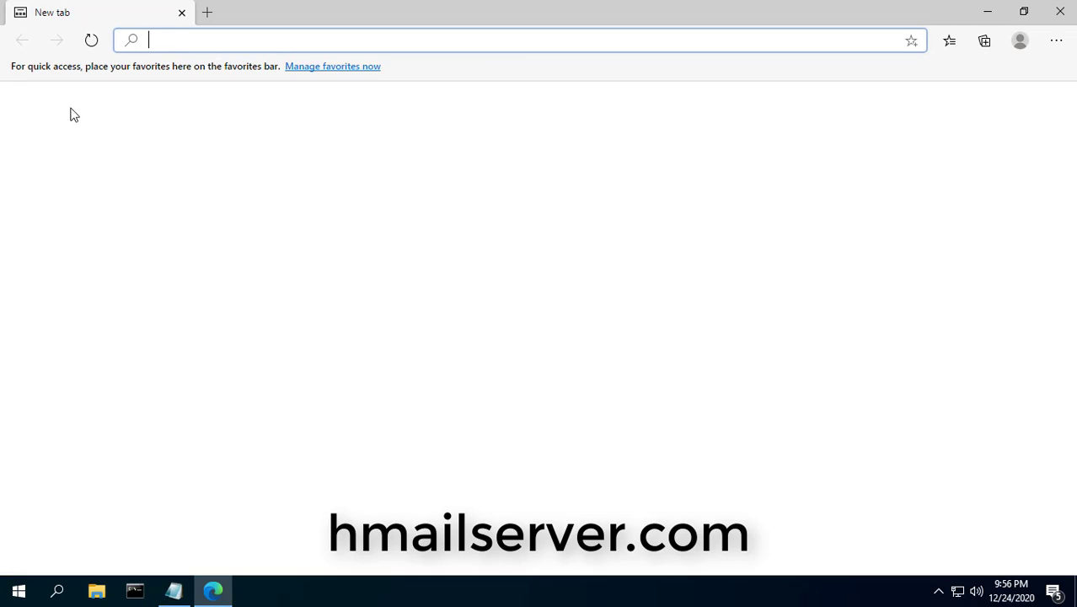
pyautogui.rightClick(172, 39)
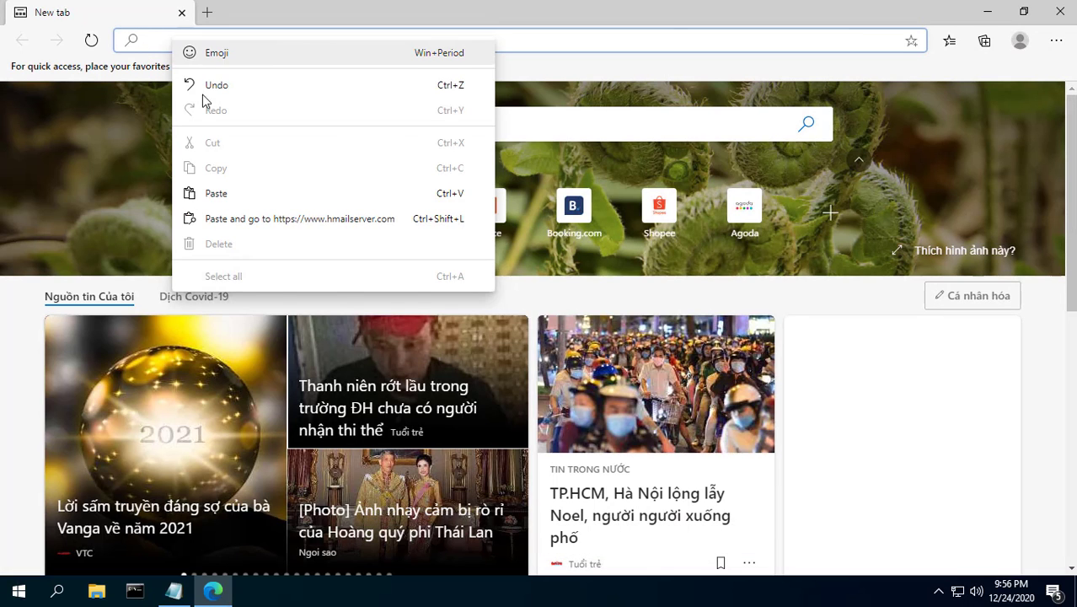
pyautogui.click(226, 220)
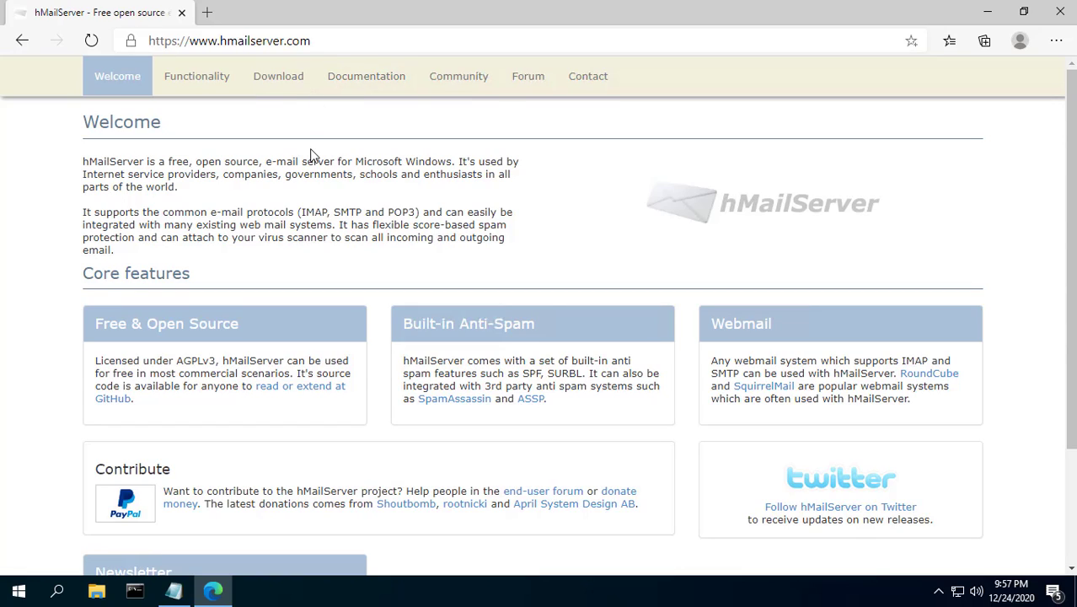
# Download hMailServer 5.6.7 Build 2425 from the Download page and allow the installer to run
pyautogui.click(281, 84)
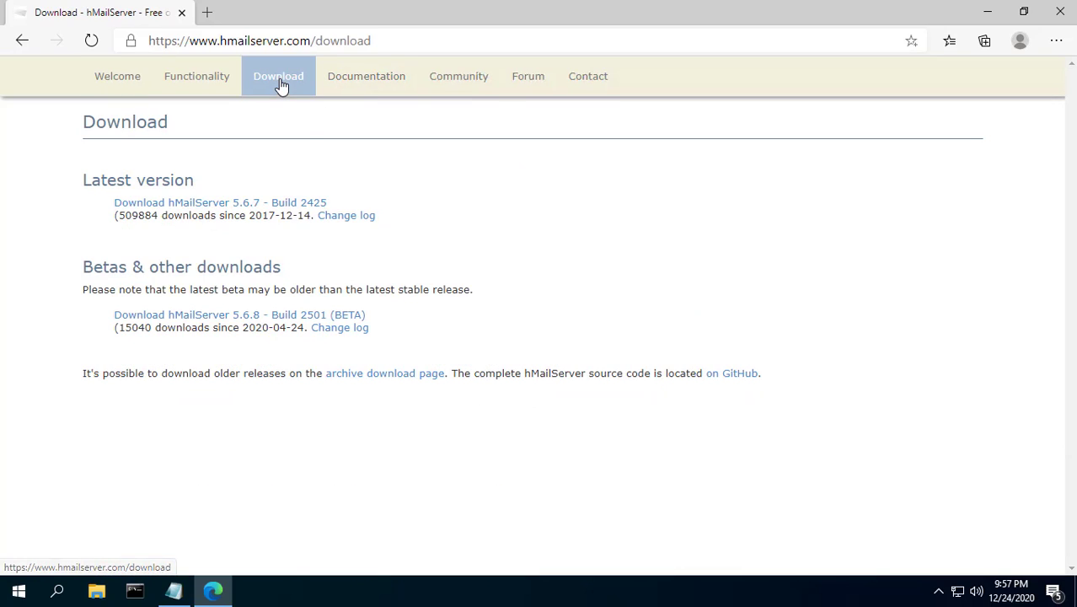
pyautogui.moveTo(112, 203); pyautogui.dragTo(325, 203)
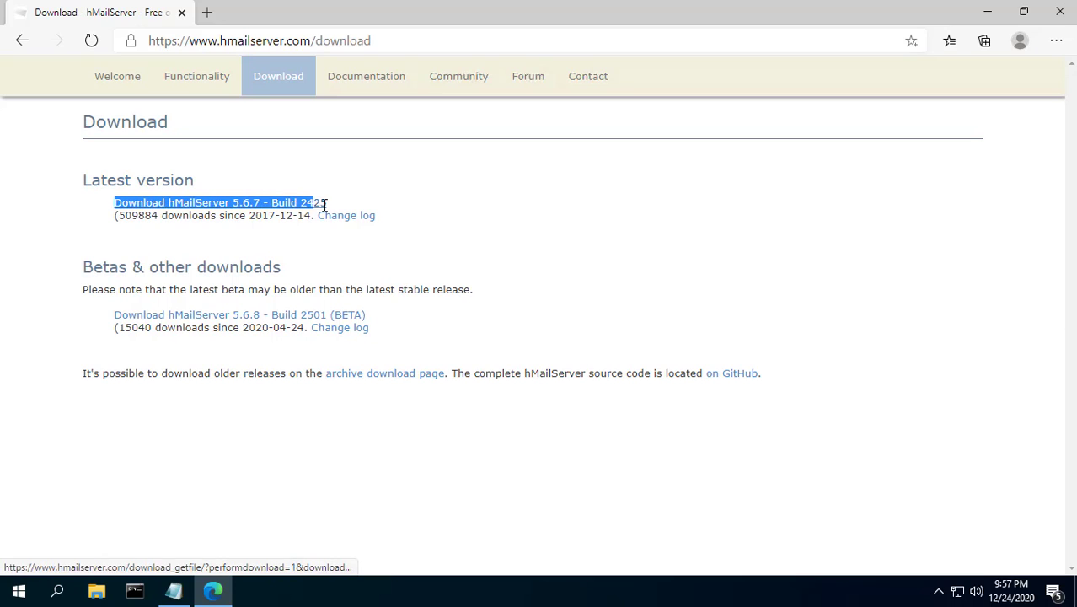
pyautogui.click(273, 207)
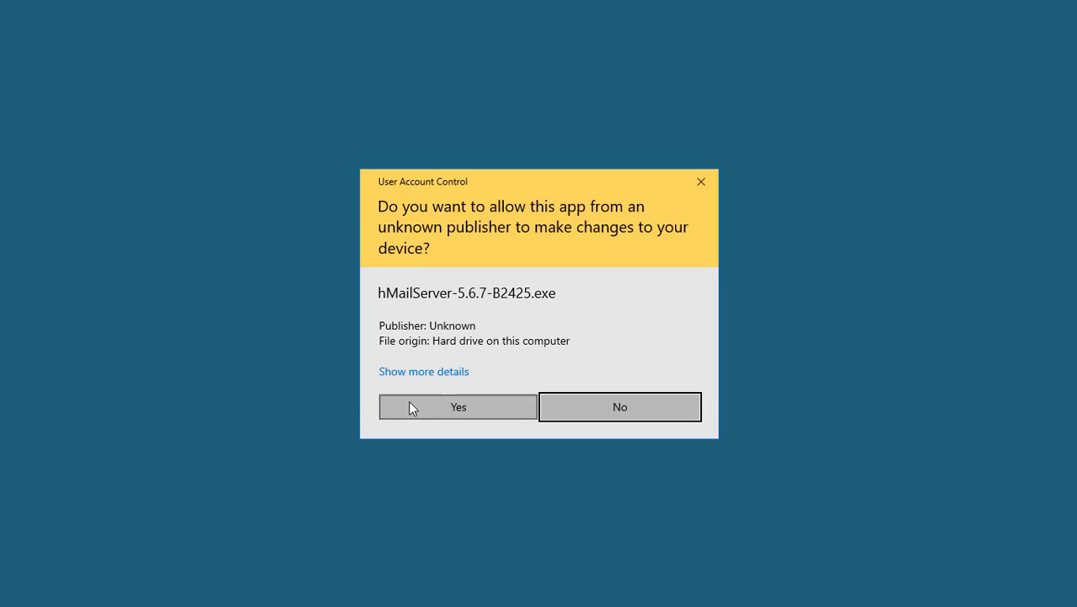
pyautogui.click(417, 405)
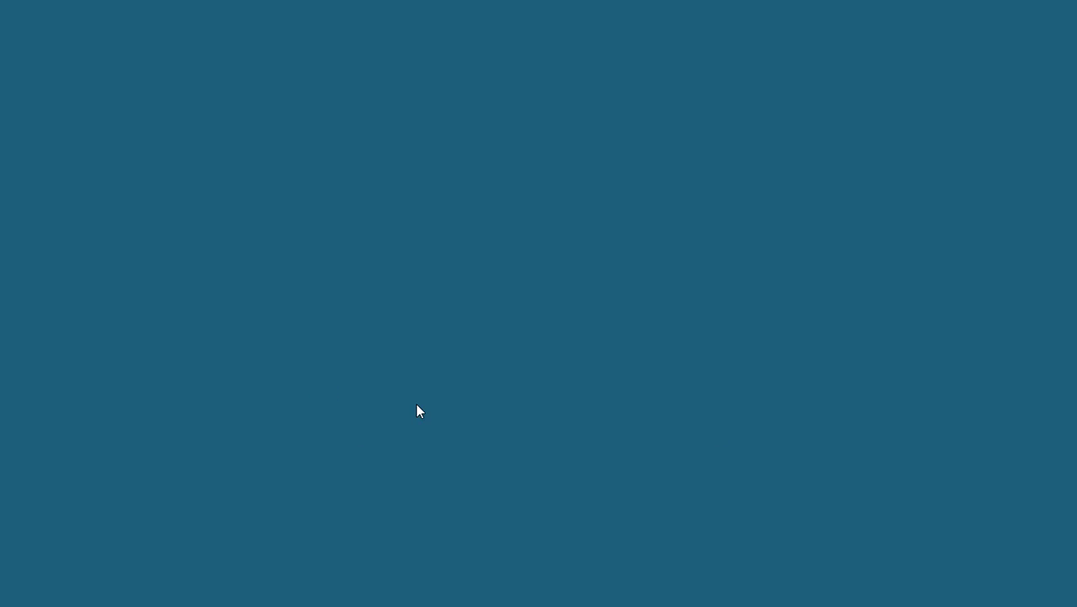
# Accept the licence and keep the default folder, components, built-in database and Start Menu folder
pyautogui.click(989, 13)
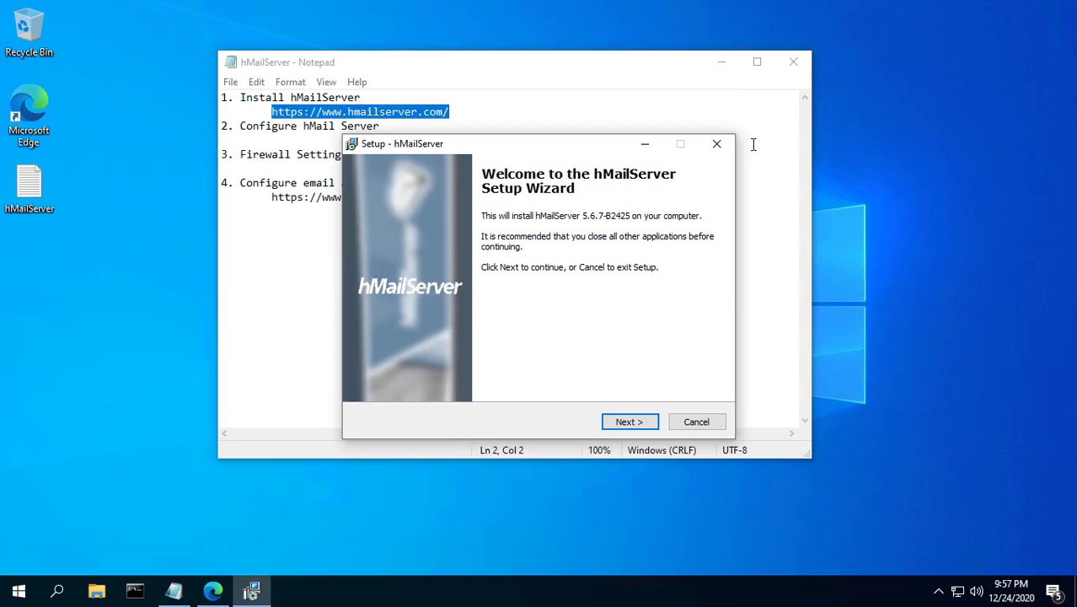
pyautogui.click(722, 63)
pyautogui.click(633, 421)
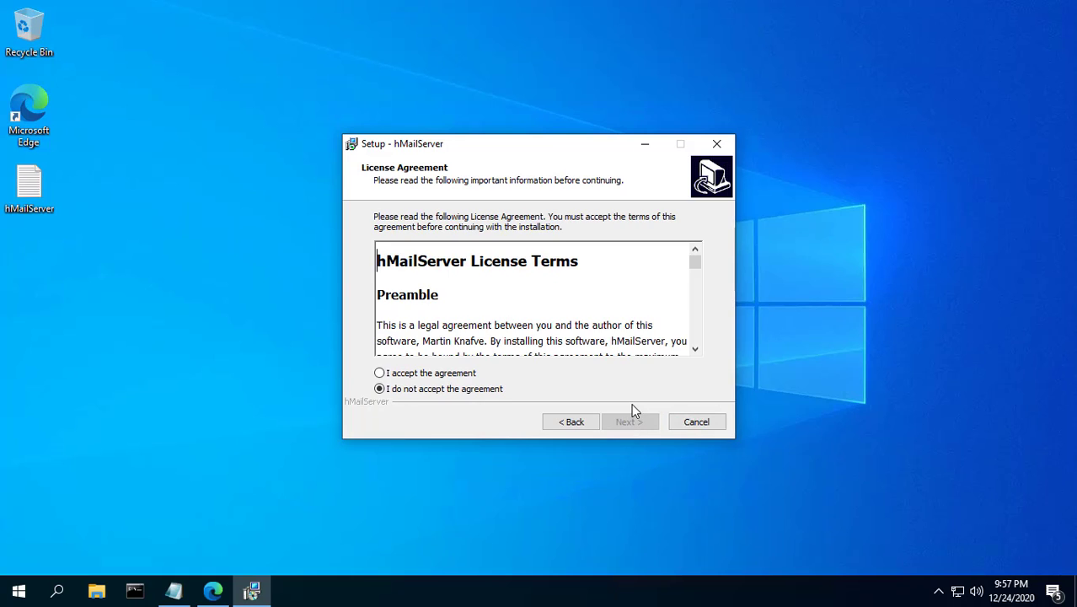
pyautogui.click(464, 374)
pyautogui.click(628, 419)
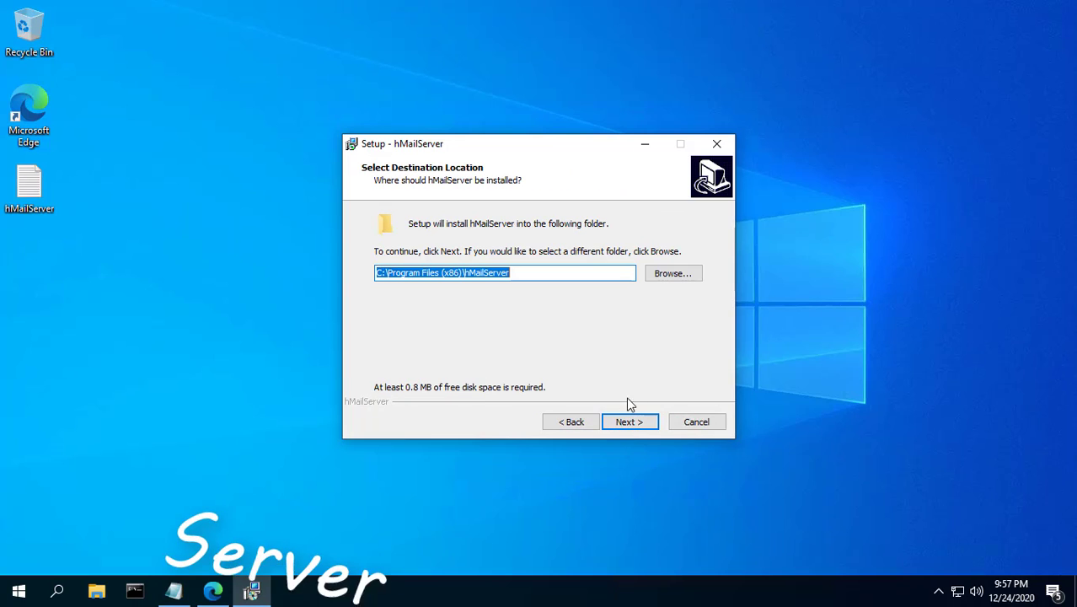
pyautogui.click(630, 422)
pyautogui.click(629, 422)
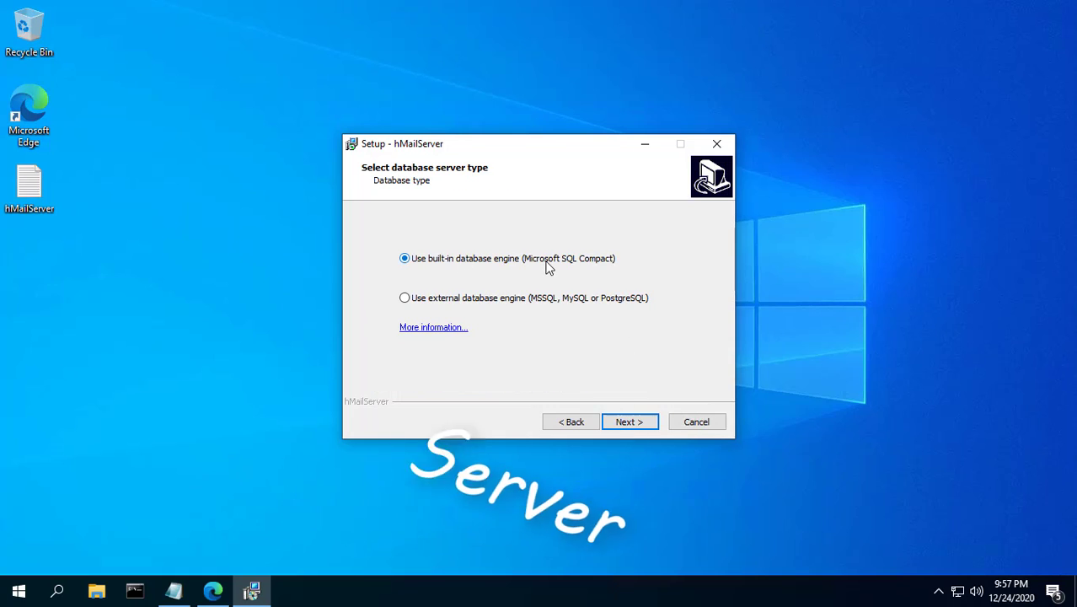
pyautogui.click(629, 422)
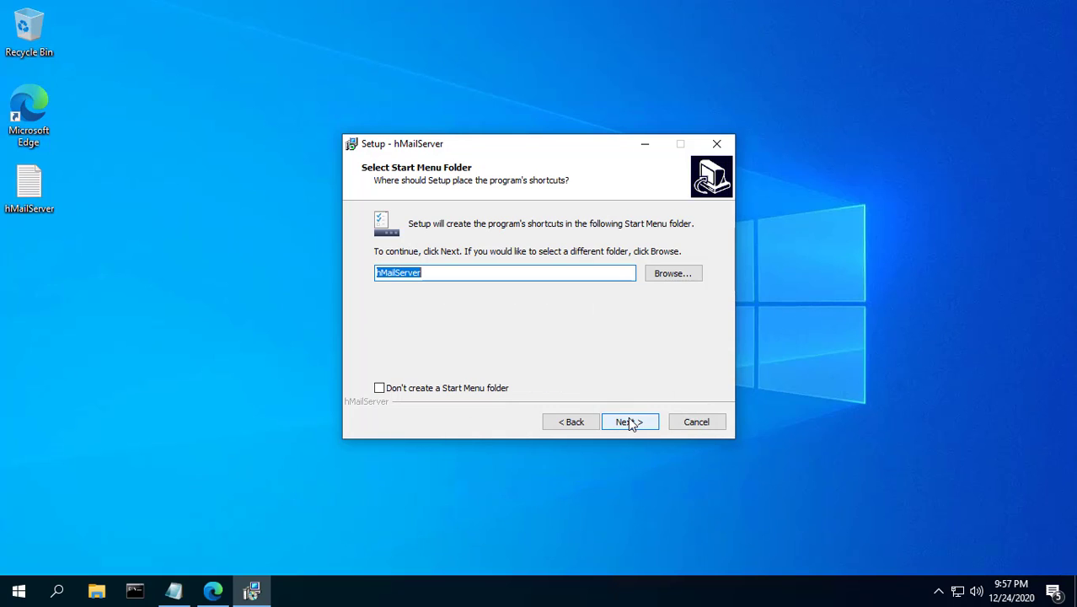
pyautogui.click(629, 421)
# Enter and confirm the administrator password, reaching the Ready to Install summary
pyautogui.click(612, 307)
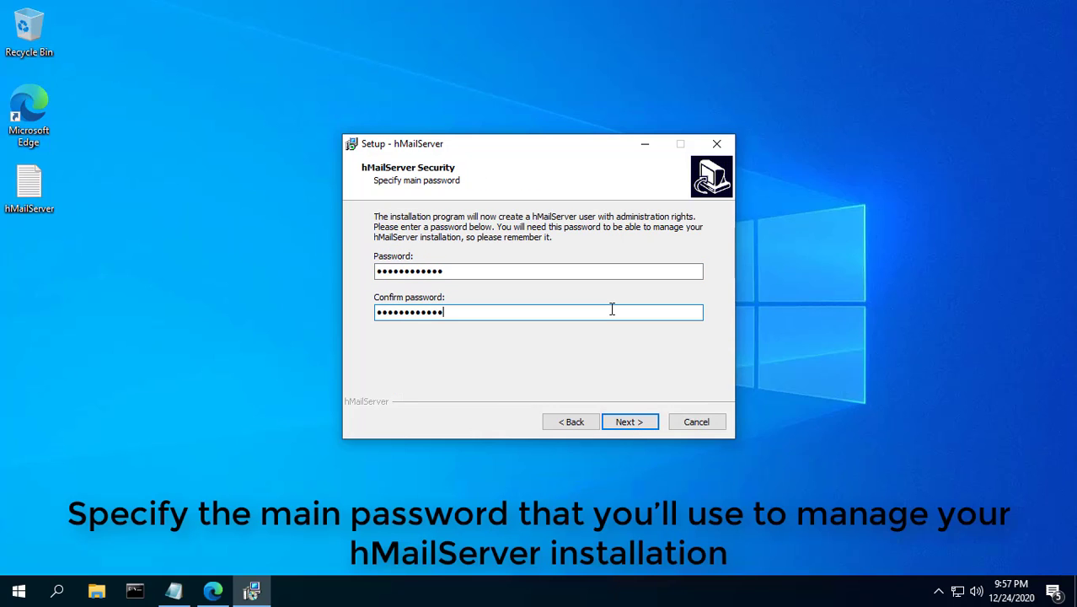
pyautogui.click(628, 422)
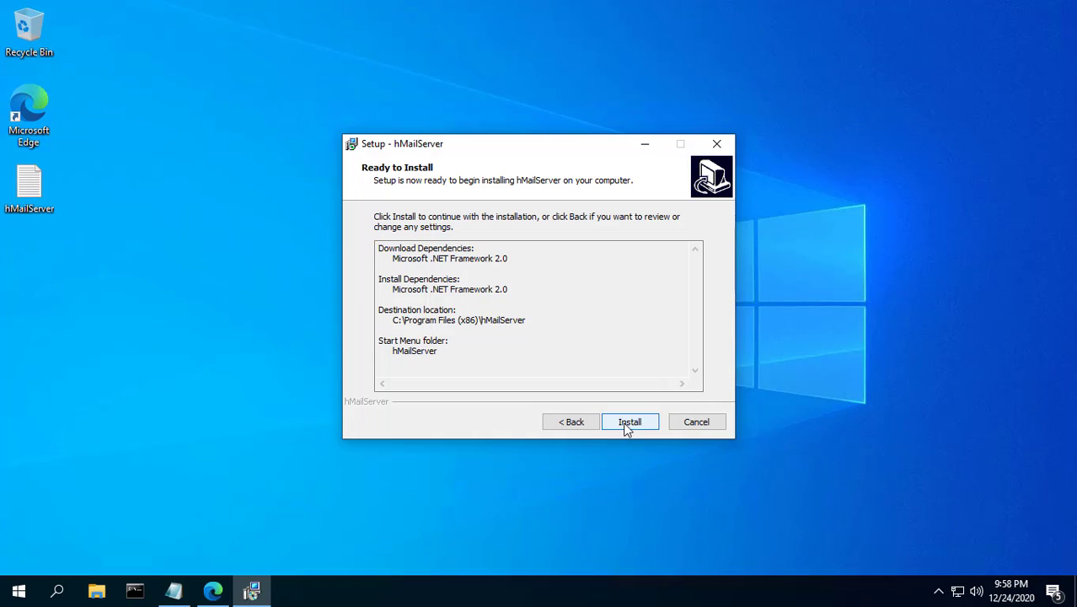
# Start the install and let Windows download and install .NET Framework 3.5 when prompted
pyautogui.click(627, 425)
pyautogui.click(600, 365)
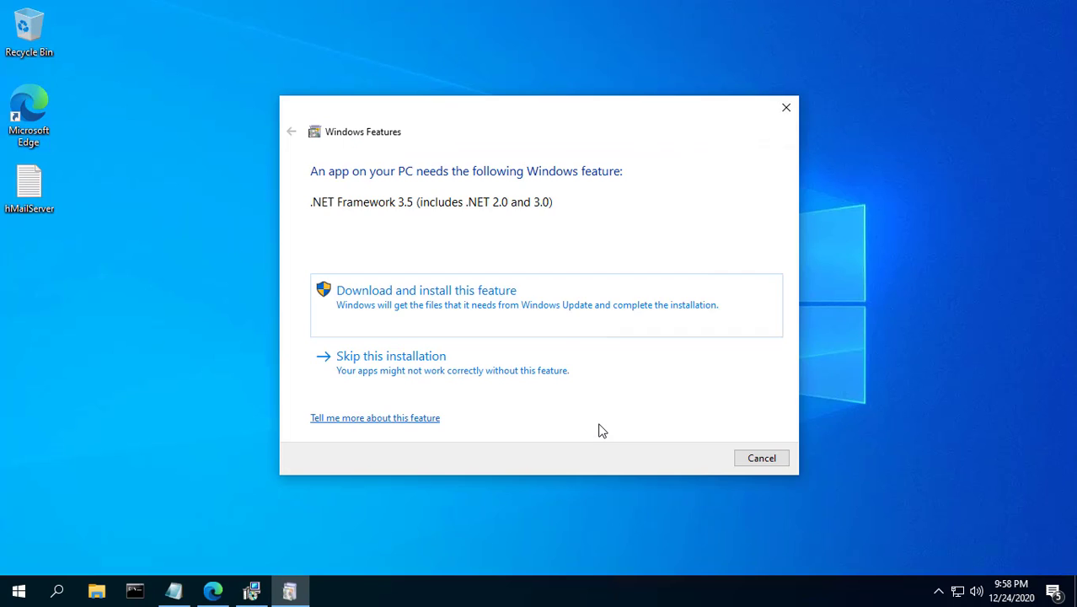
pyautogui.click(447, 310)
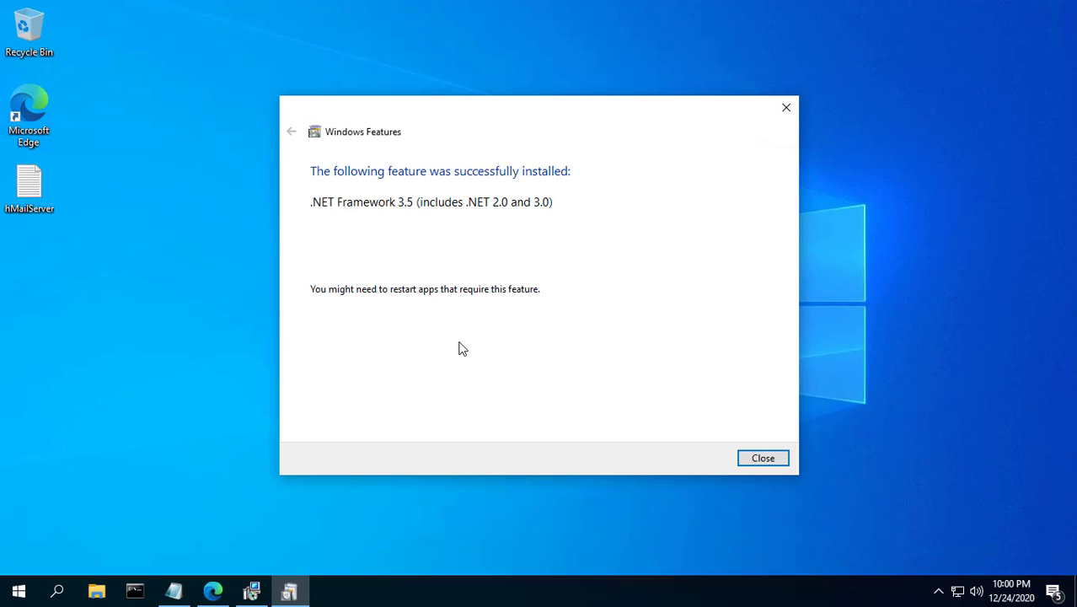
pyautogui.click(767, 459)
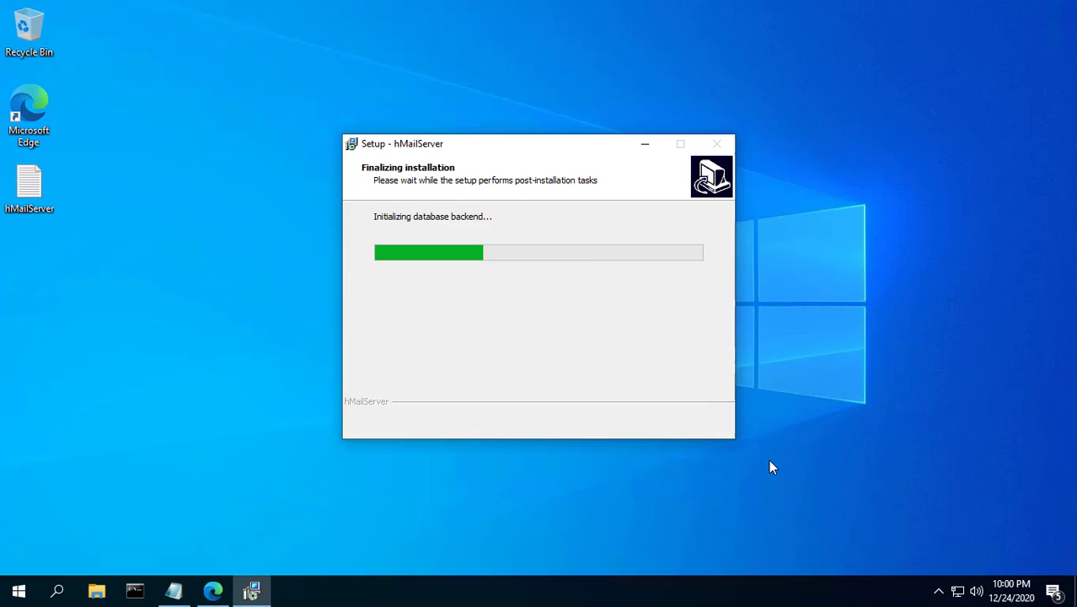
# Finish setup and log in to localhost as Administrator with the admin password
pyautogui.click(637, 422)
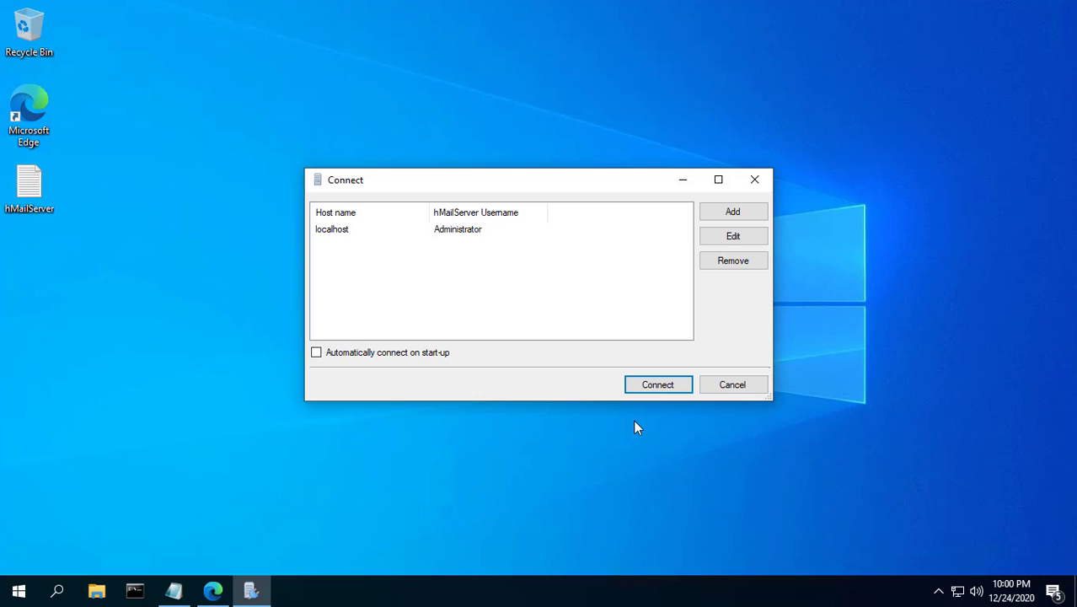
pyautogui.click(658, 385)
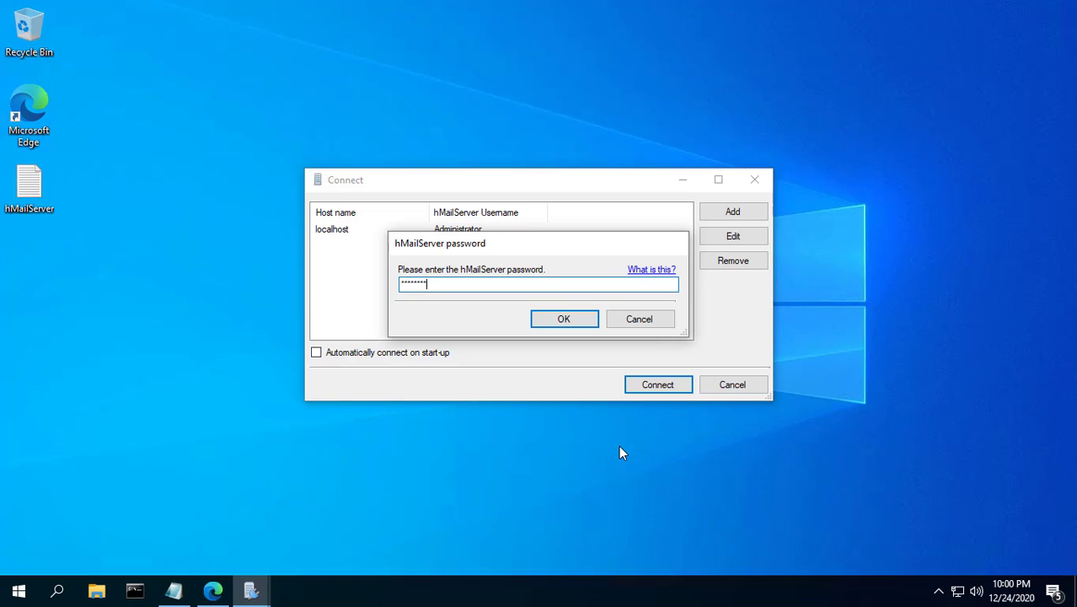
pyautogui.click(565, 321)
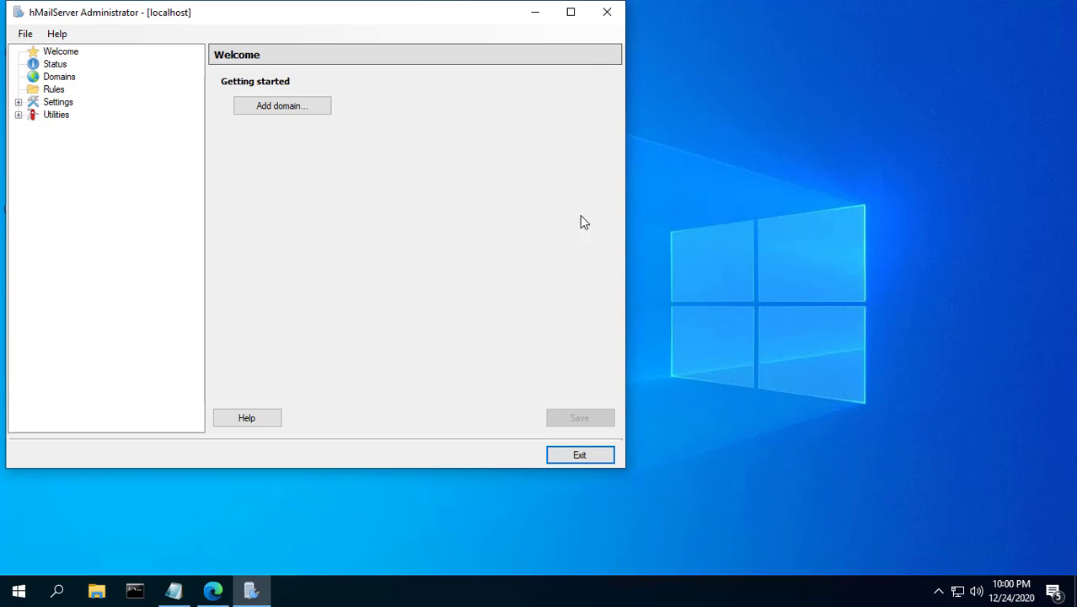
# Maximize the administrator window and highlight the Configure hMail Server step in the notes
pyautogui.click(574, 11)
pyautogui.click(174, 590)
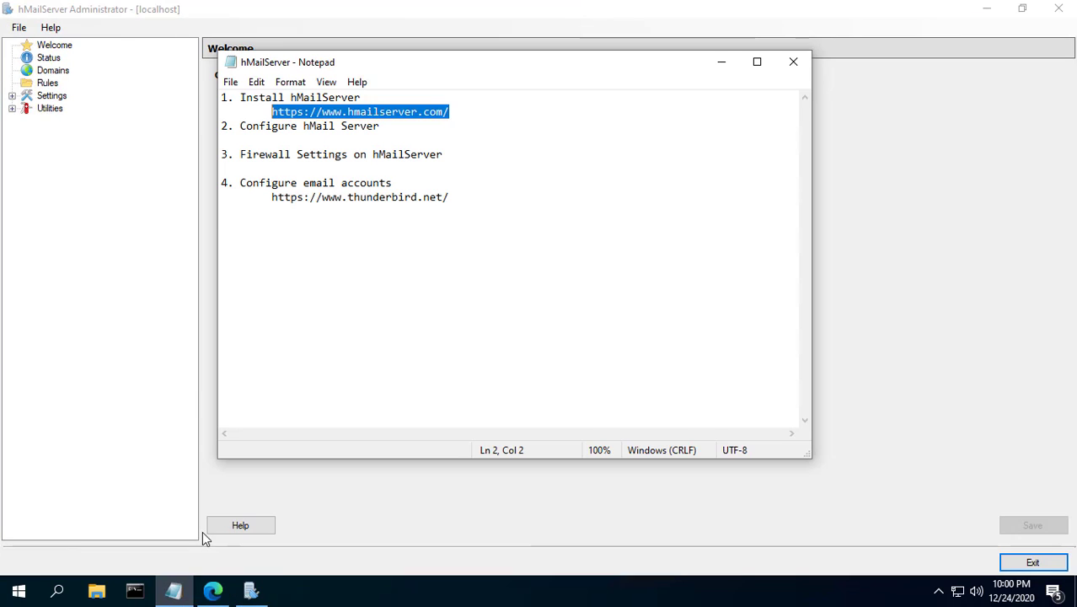
pyautogui.moveTo(380, 128); pyautogui.dragTo(218, 126)
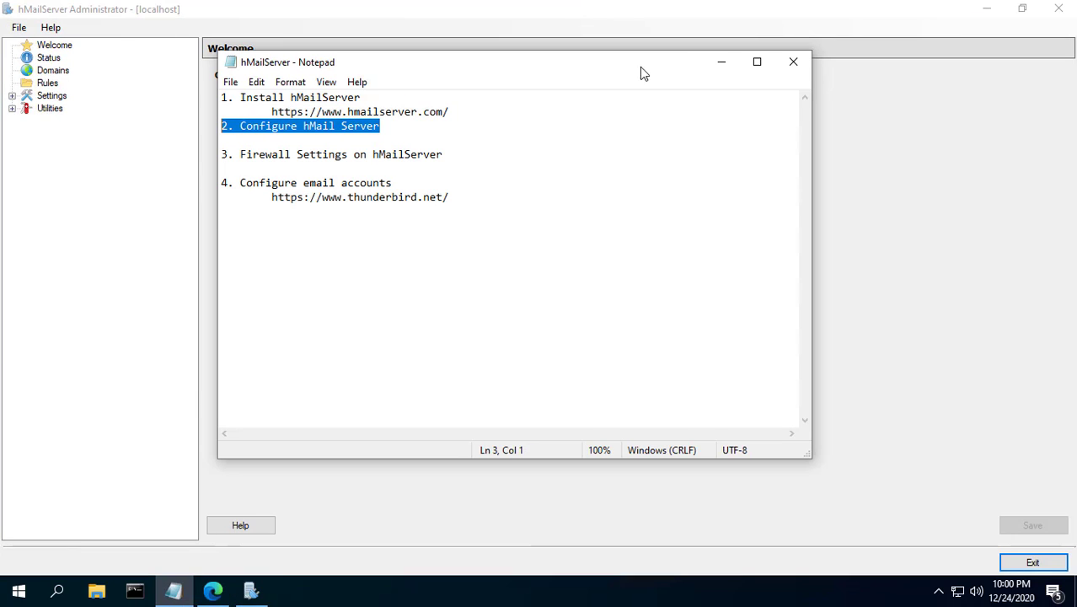
pyautogui.click(718, 66)
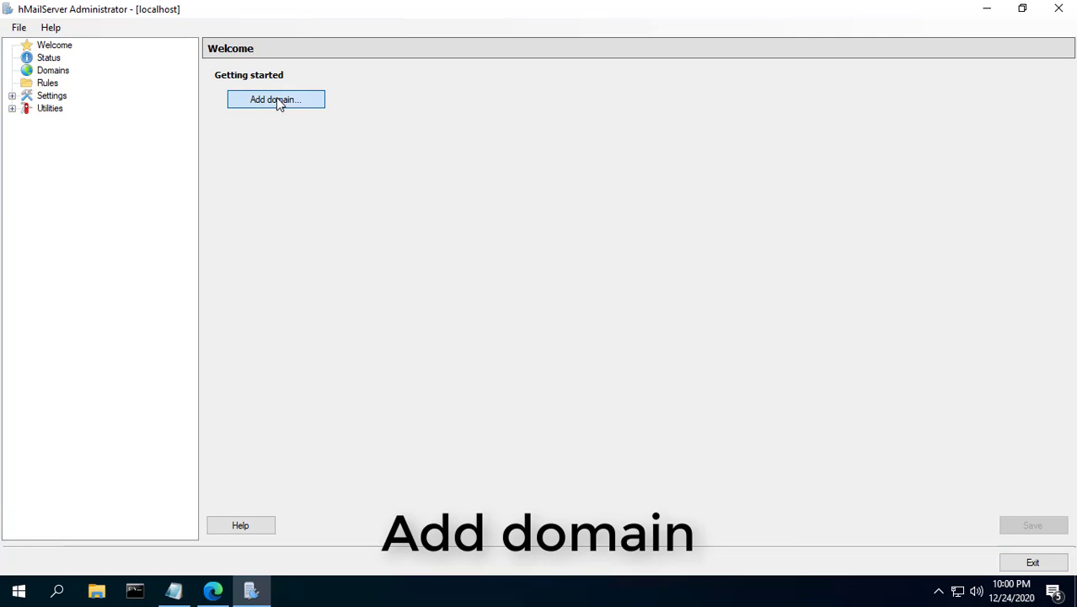
# Add a new domain and enter netvn.com as its name
pyautogui.click(274, 101)
pyautogui.click(334, 108)
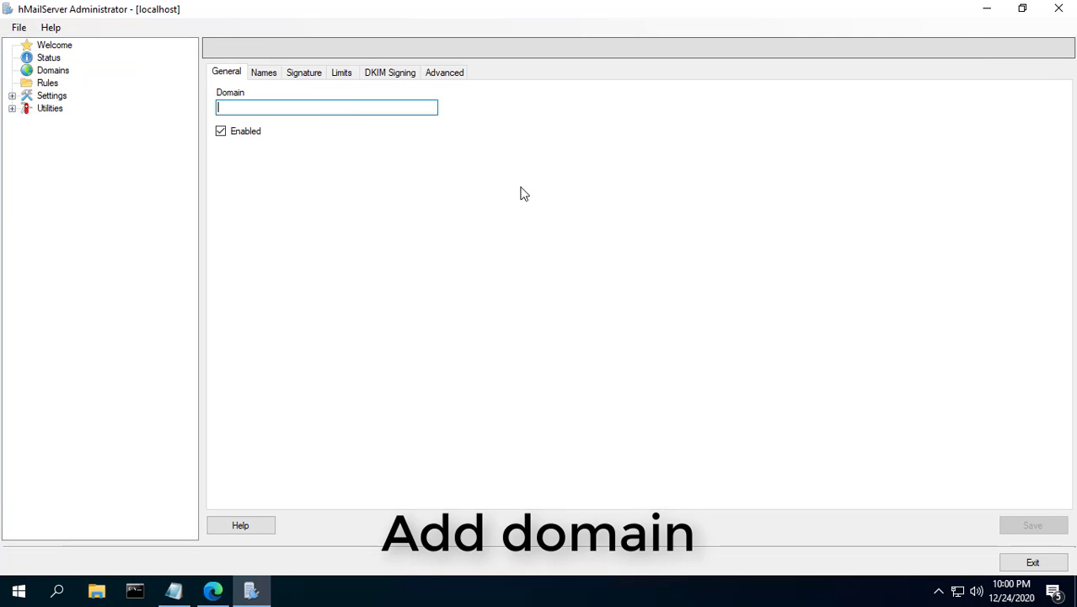
pyautogui.write('net')
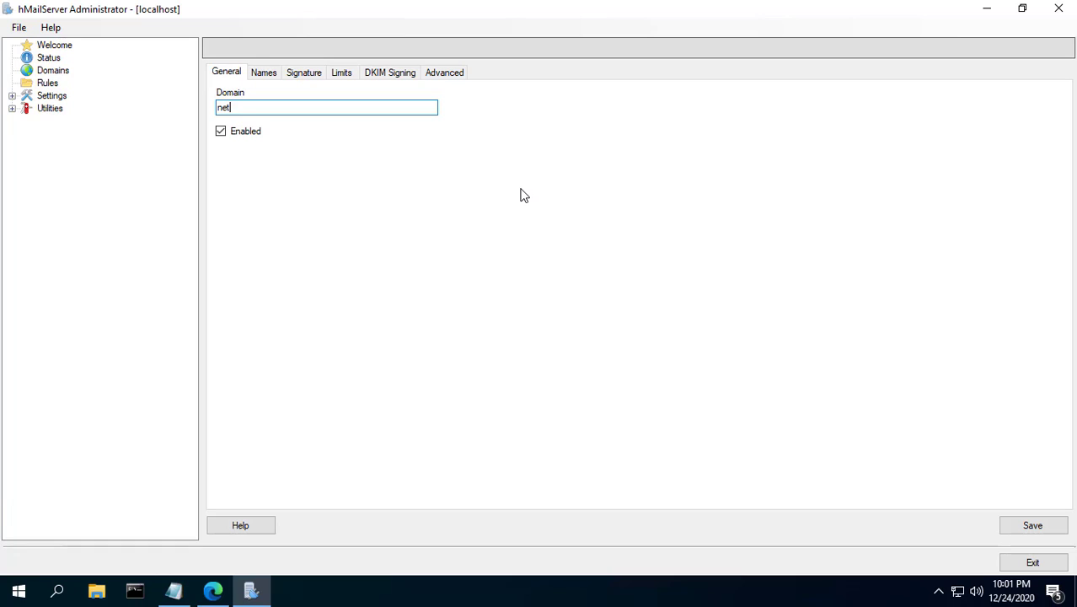
pyautogui.write('vn.com')
# Record 'Domain : netvn.com' in the notes under the Configure step
pyautogui.moveTo(265, 108); pyautogui.dragTo(207, 107)
pyautogui.hotkey('ctrl', 'c')
pyautogui.hotkey('alt', 'Tab')
pyautogui.click(393, 126)
pyautogui.press('Return')
pyautogui.press('Tab')
pyautogui.write('Domain :')
pyautogui.hotkey('ctrl', 'v')
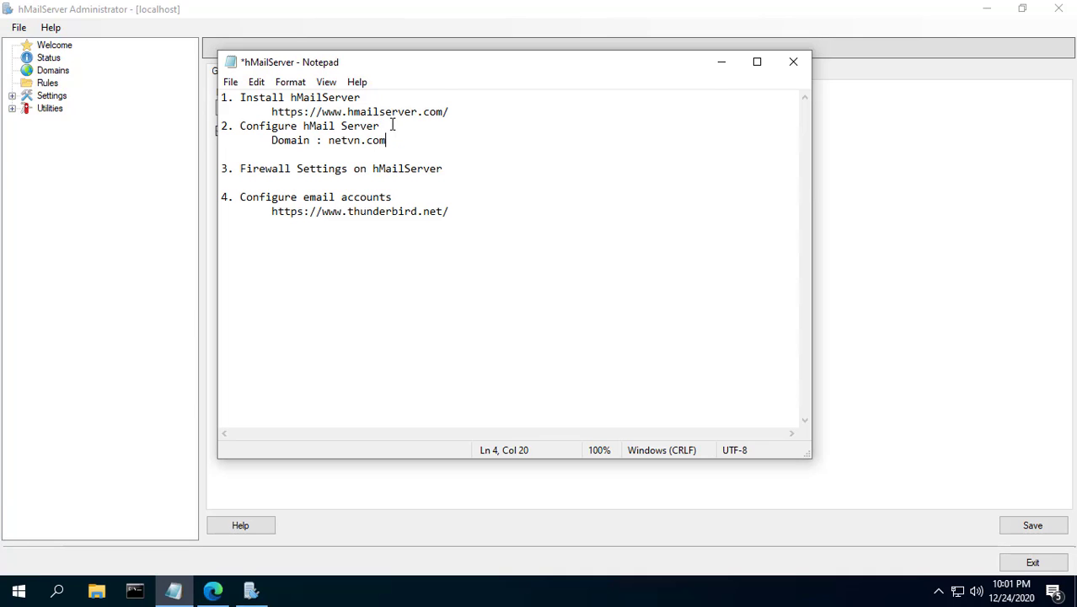
# Save the netvn.com domain and show the domain list
pyautogui.click(720, 65)
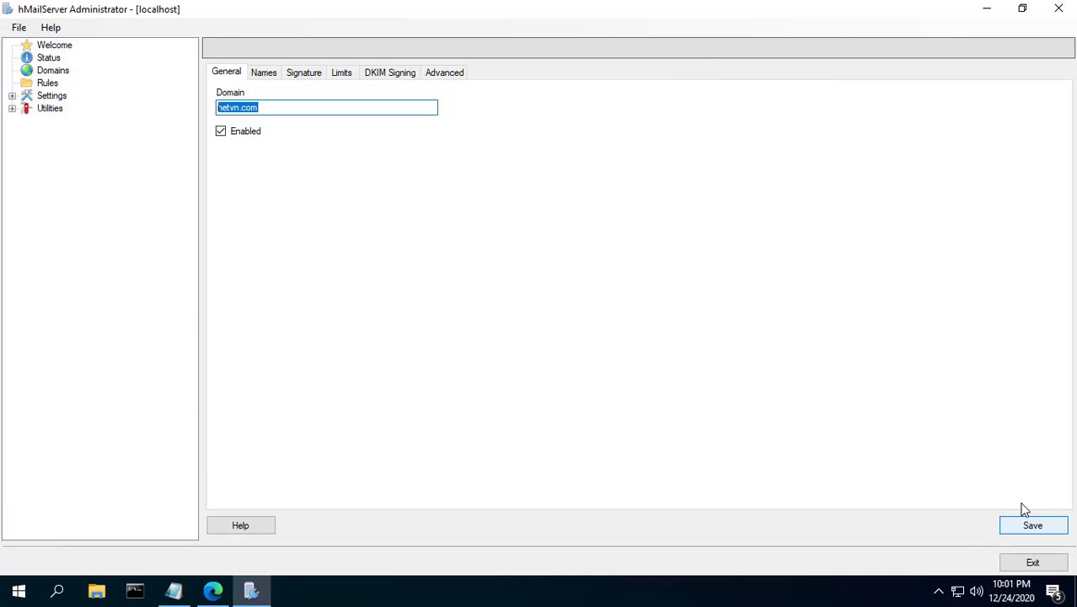
pyautogui.click(1037, 526)
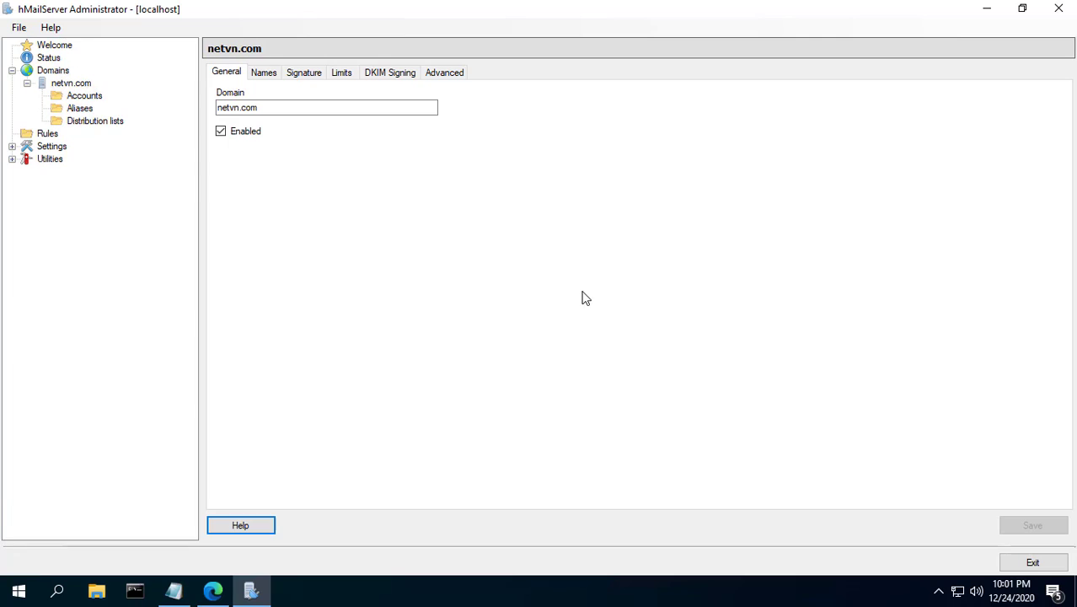
pyautogui.click(57, 72)
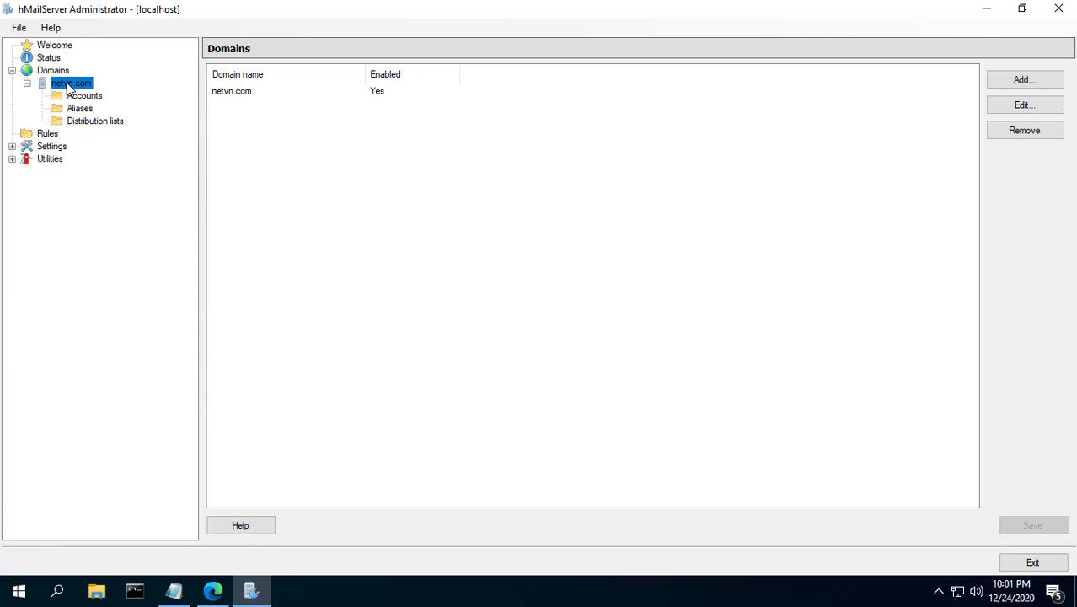
pyautogui.click(68, 84)
pyautogui.click(80, 97)
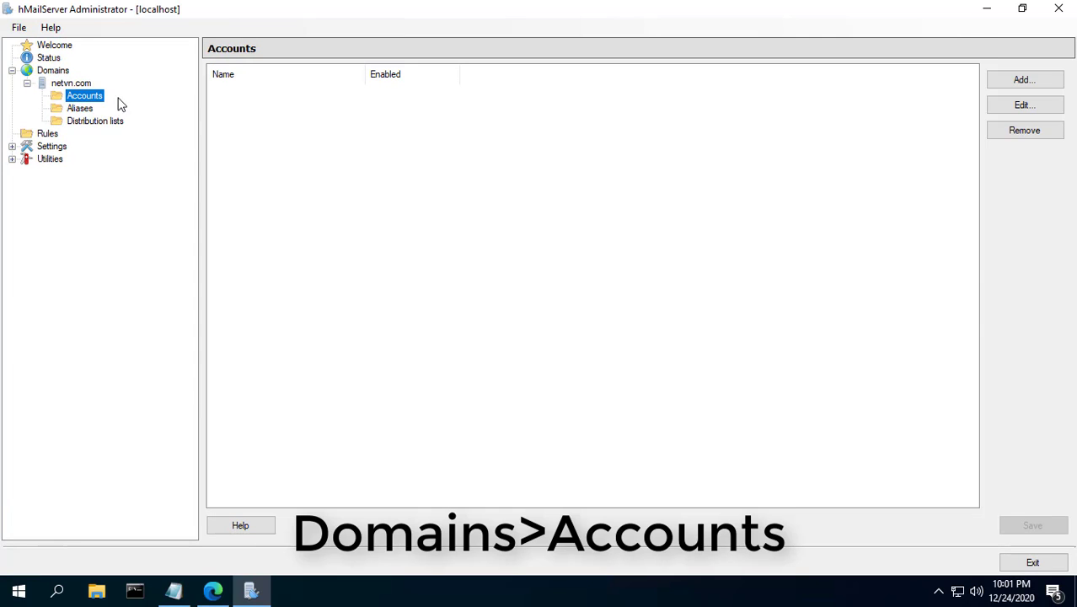
pyautogui.click(1023, 82)
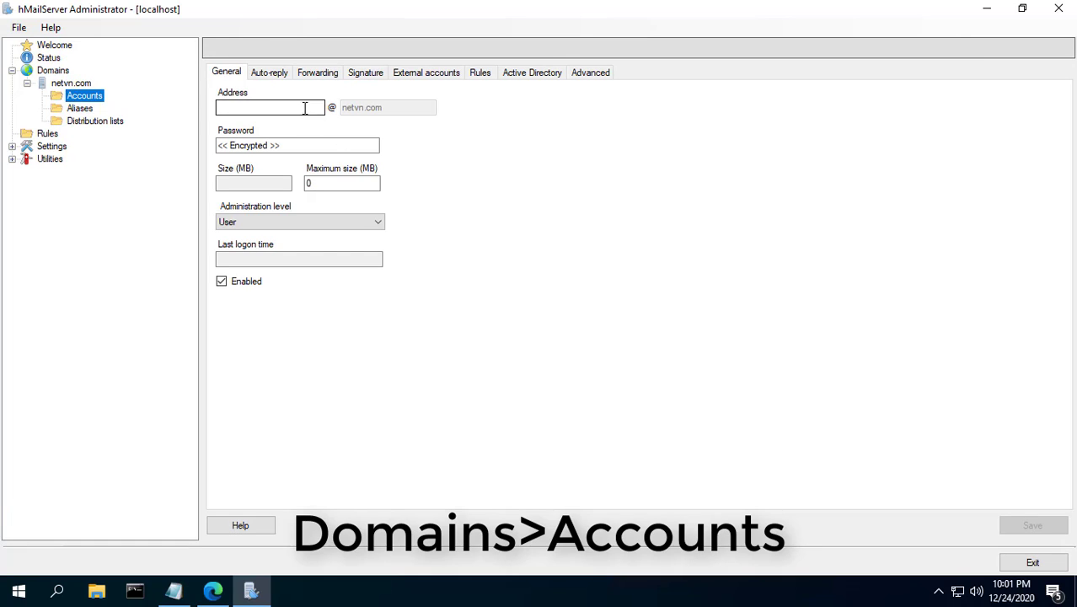
pyautogui.write('acc')
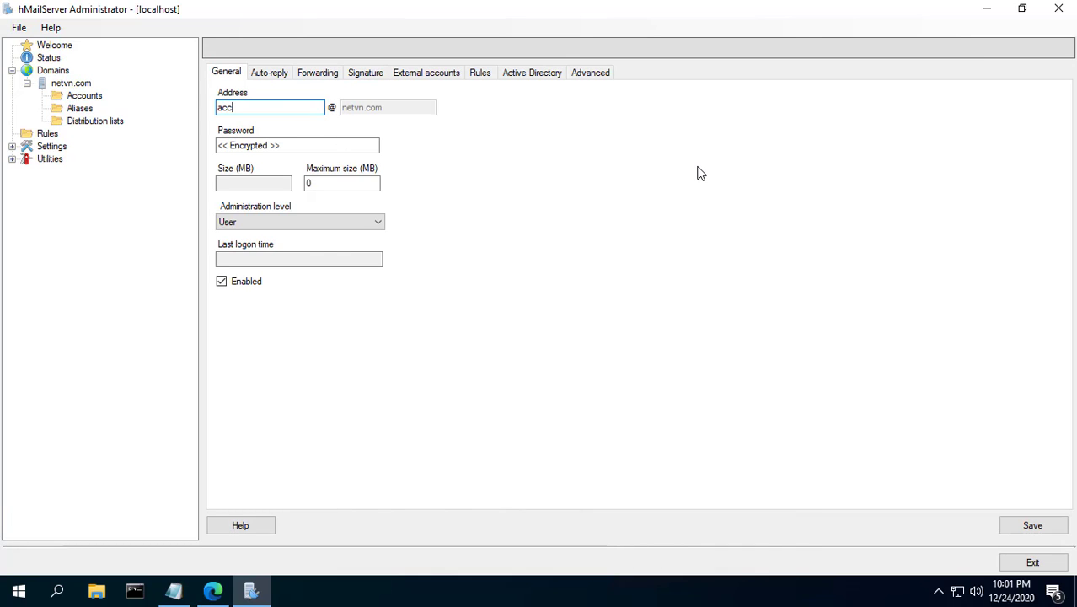
pyautogui.write('1')
pyautogui.click(317, 145)
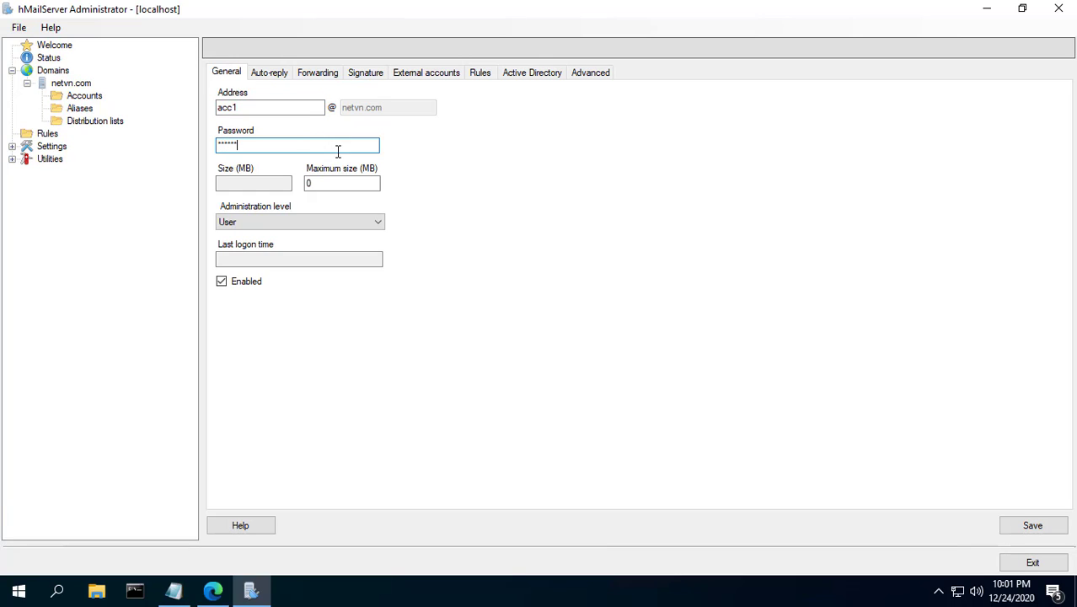
pyautogui.click(1045, 528)
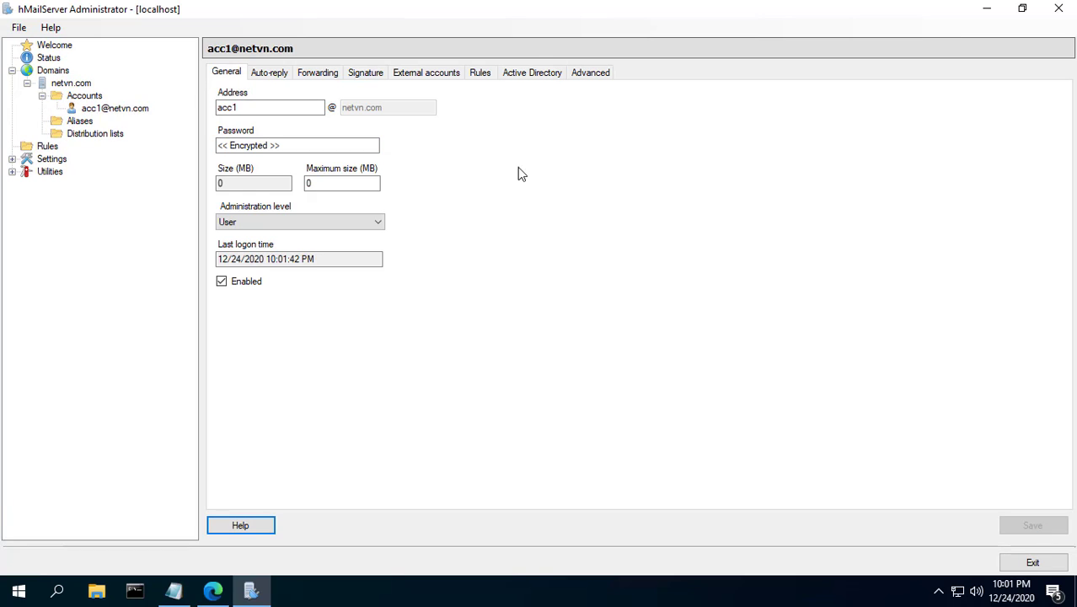
pyautogui.click(94, 97)
pyautogui.click(239, 92)
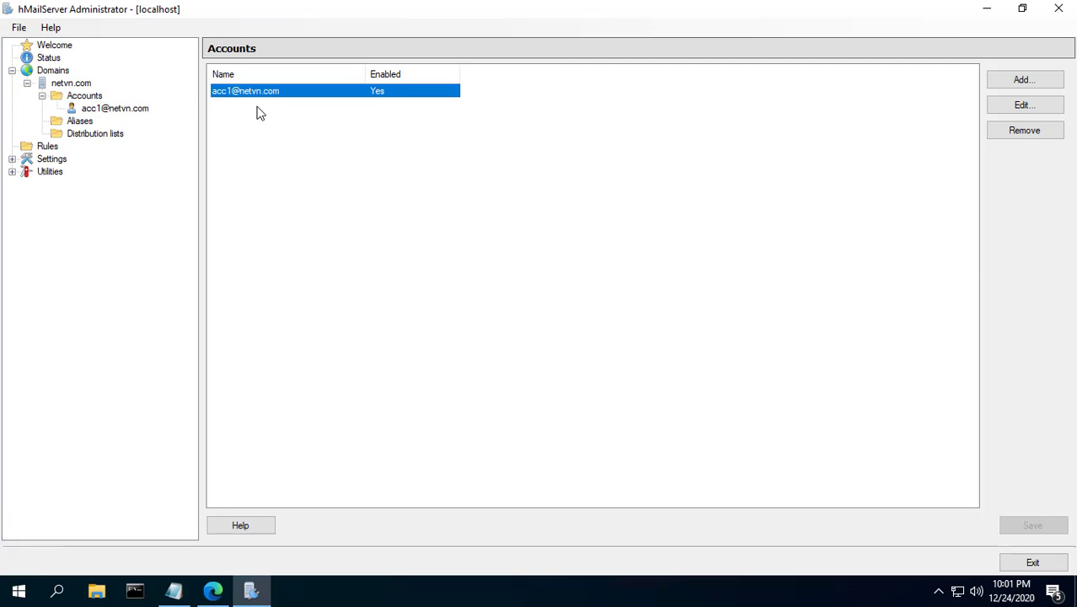
pyautogui.click(1021, 81)
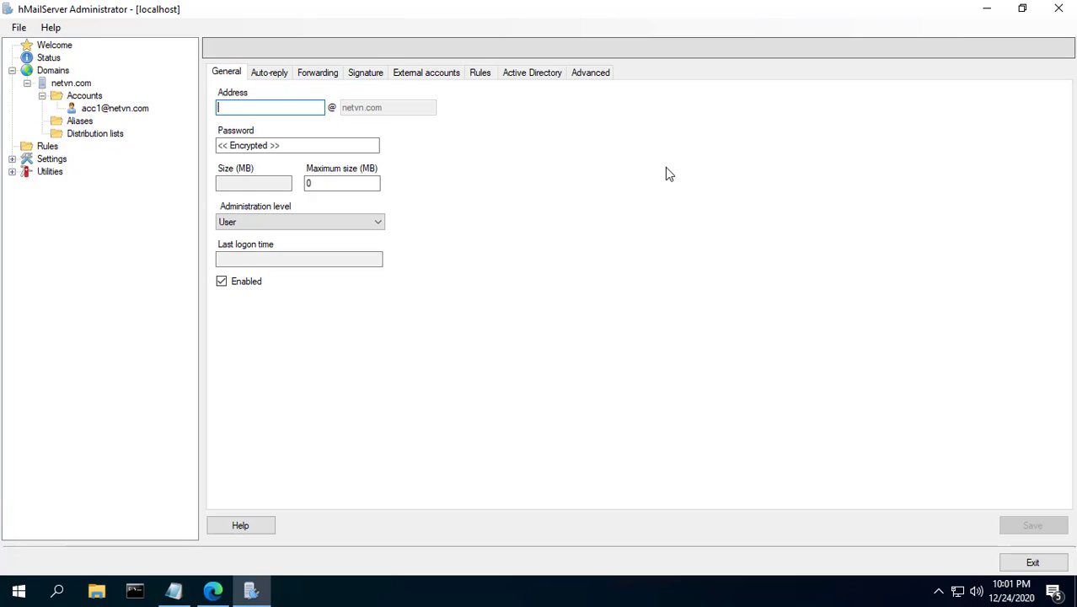
pyautogui.write('acc2')
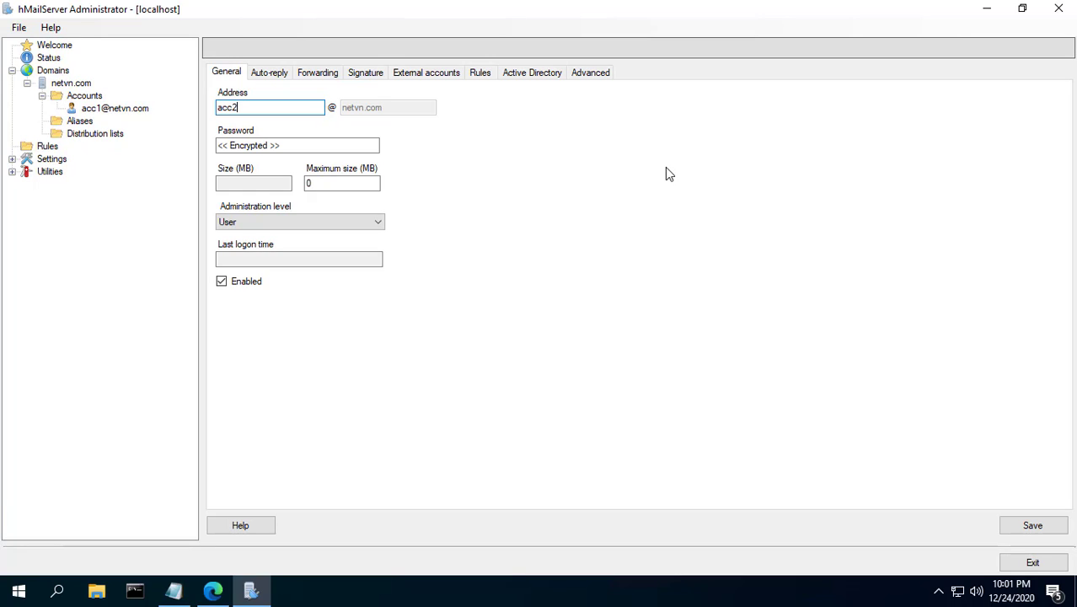
pyautogui.click(330, 147)
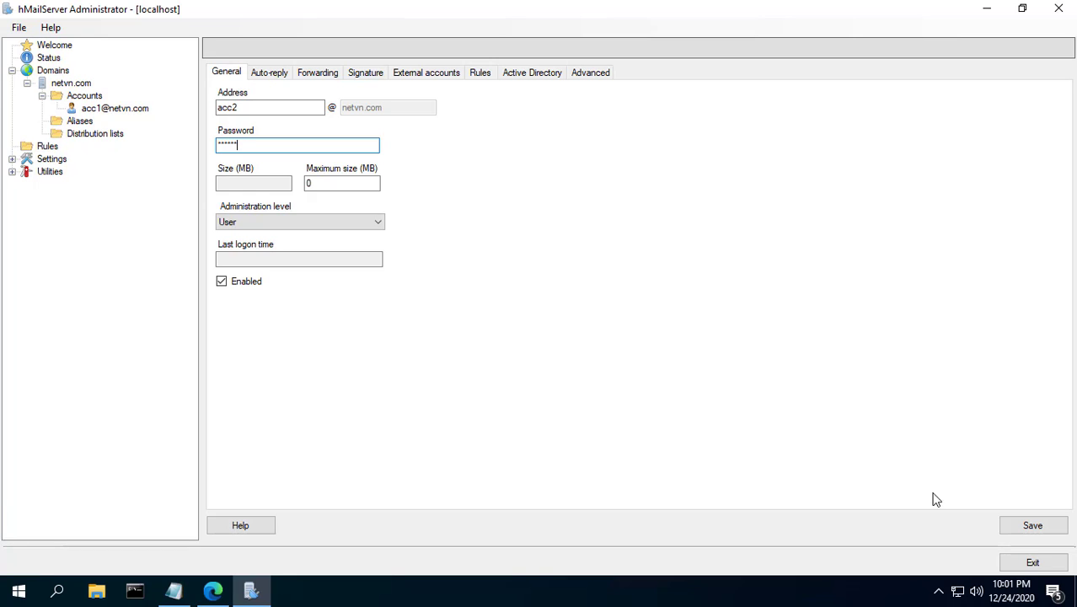
pyautogui.click(1034, 525)
# Review acc1 and acc2 in the netvn.com Accounts list
pyautogui.click(99, 96)
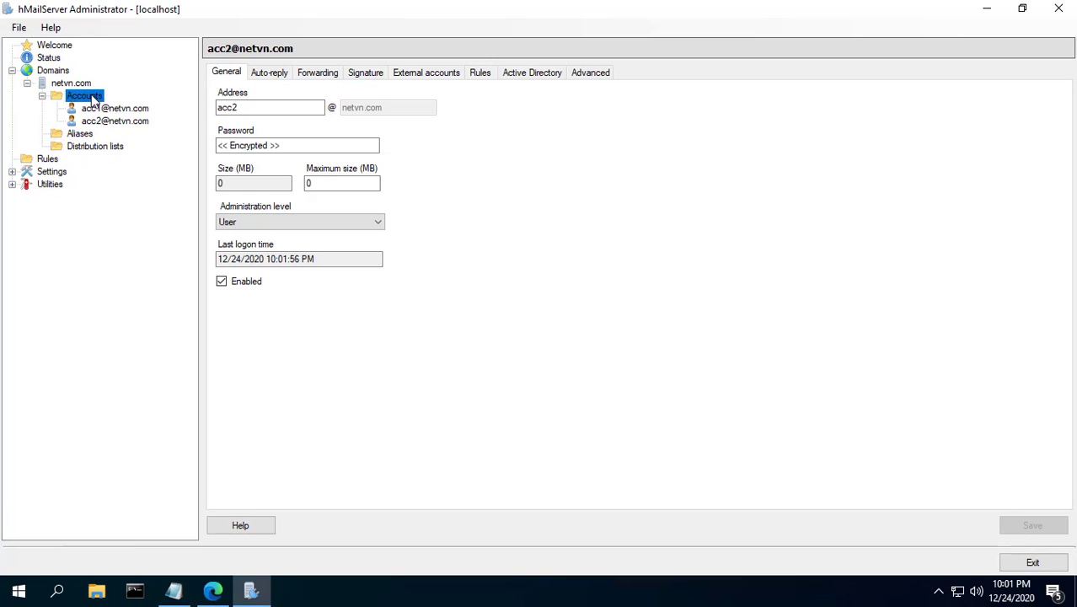
pyautogui.click(107, 109)
pyautogui.click(108, 123)
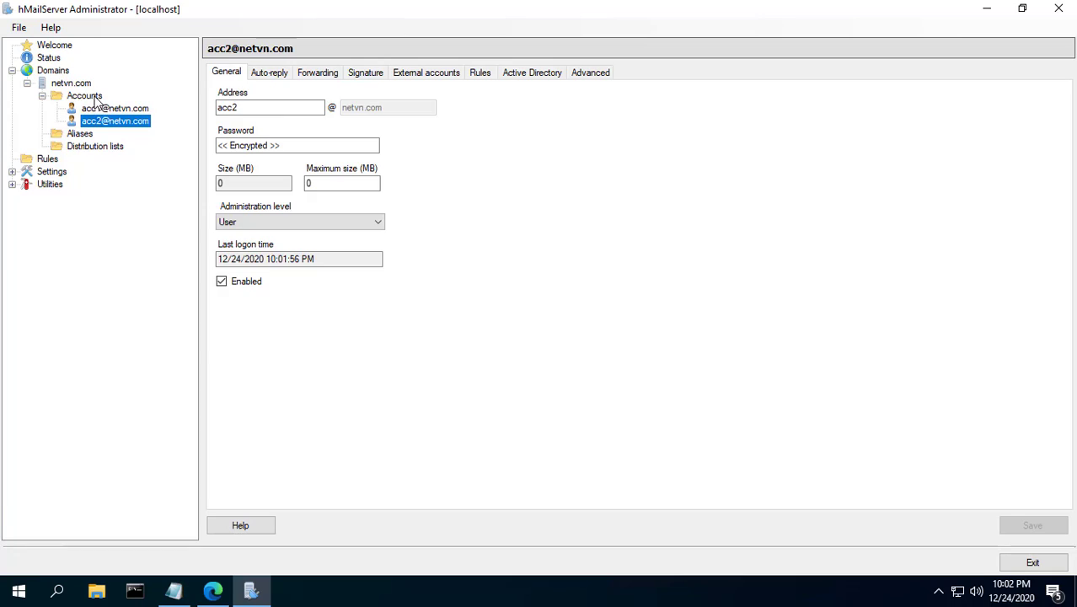
pyautogui.click(93, 98)
pyautogui.moveTo(249, 143); pyautogui.dragTo(286, 73)
pyautogui.click(309, 176)
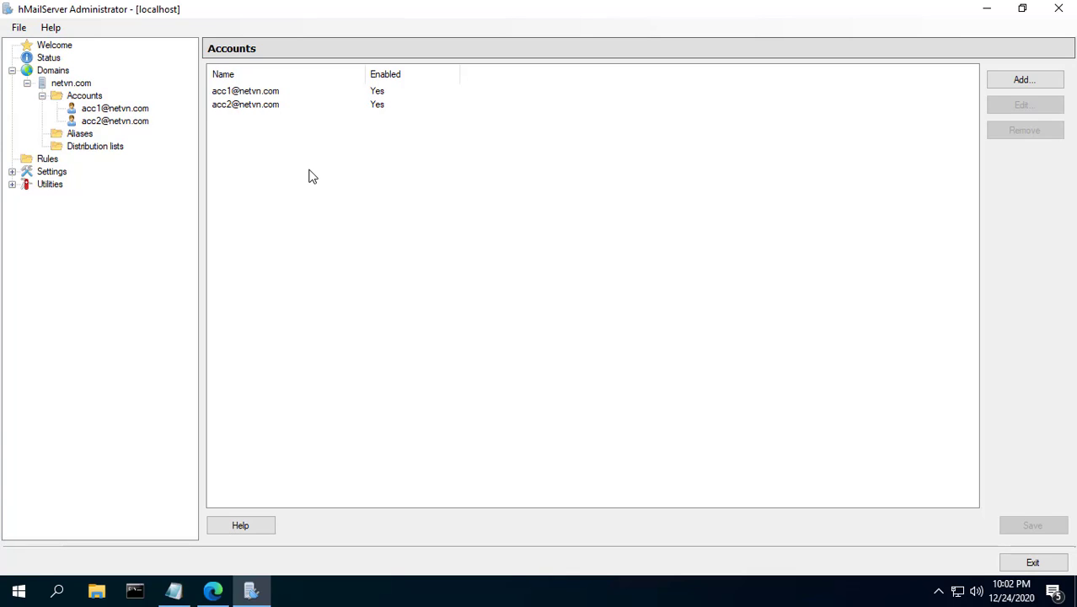
# View Settings > Advanced > TCP/IP ports (25, 110, 143, 587), then minimize the Administrator
pyautogui.click(12, 172)
pyautogui.click(27, 235)
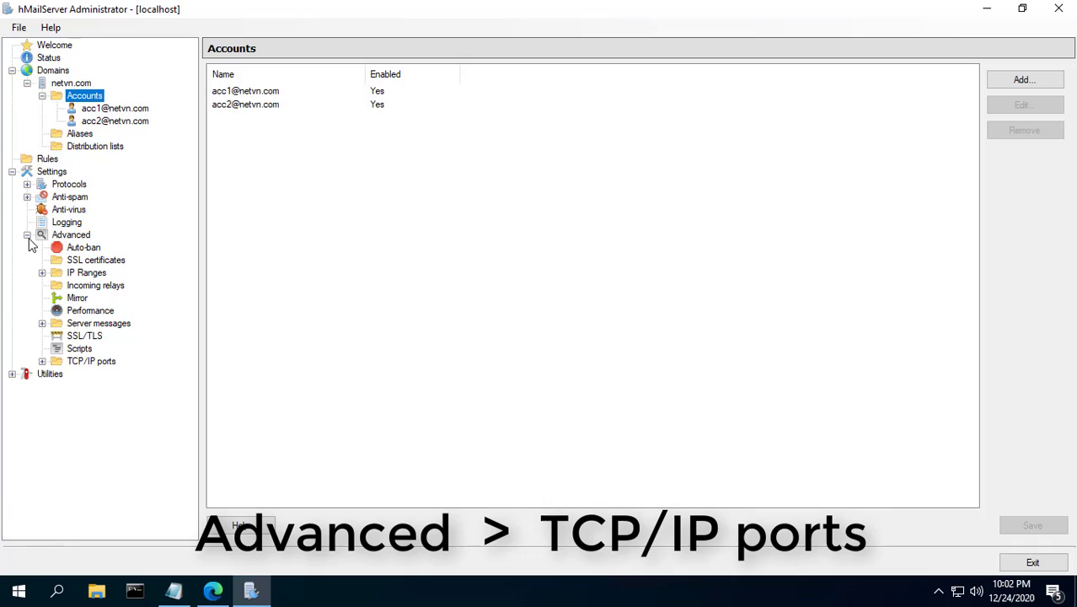
pyautogui.click(91, 361)
pyautogui.moveTo(237, 162); pyautogui.dragTo(343, 83)
pyautogui.click(341, 255)
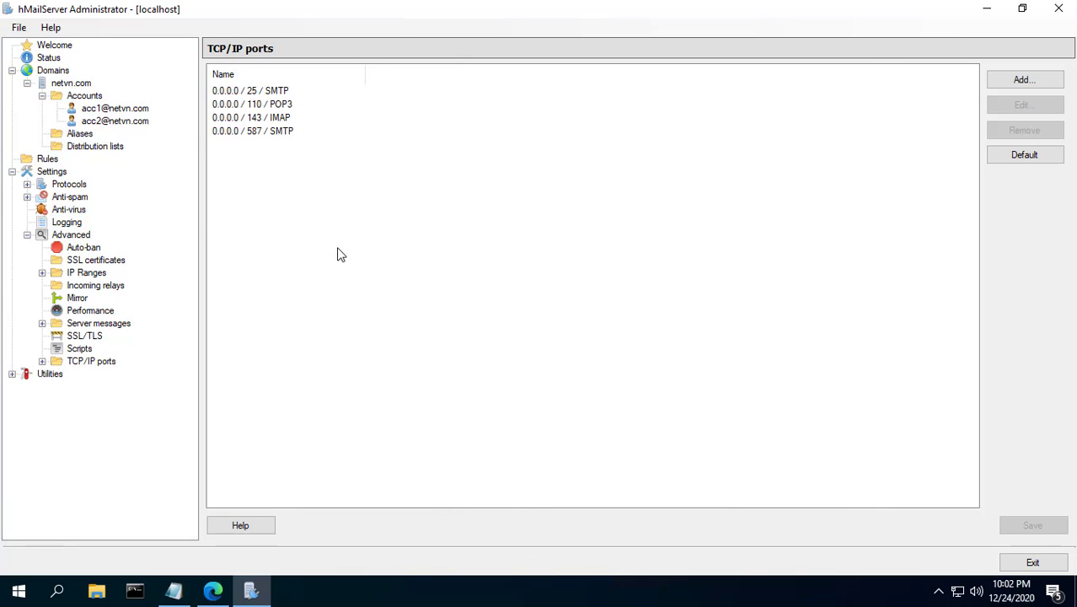
pyautogui.click(986, 9)
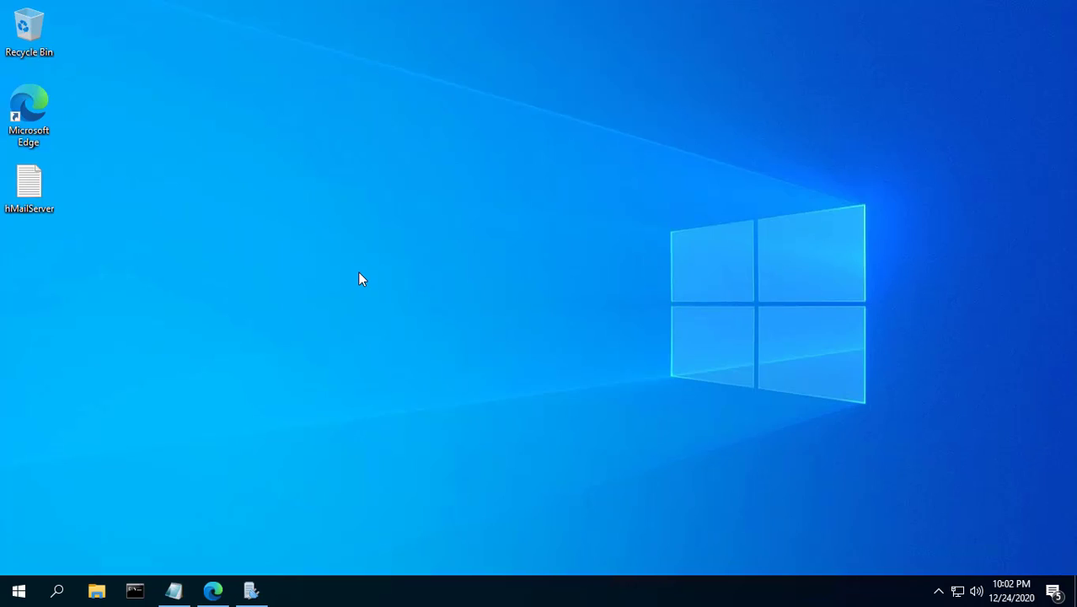
# Highlight the Firewall Settings step in the notes and launch Defender Firewall via a 'fire' search
pyautogui.click(173, 590)
pyautogui.moveTo(460, 169); pyautogui.dragTo(213, 165)
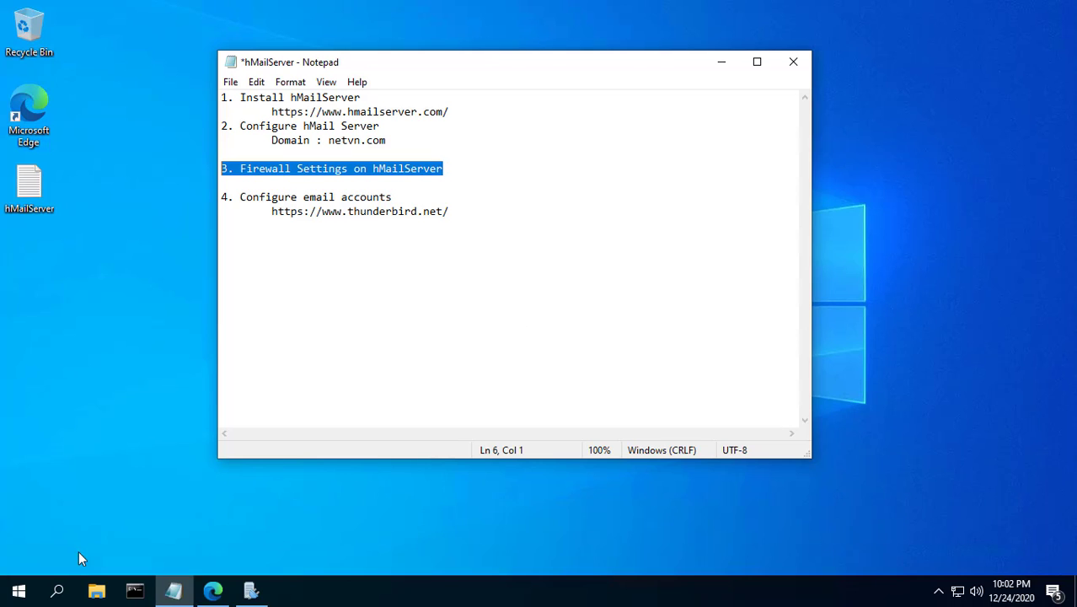
pyautogui.click(57, 590)
pyautogui.write('fire')
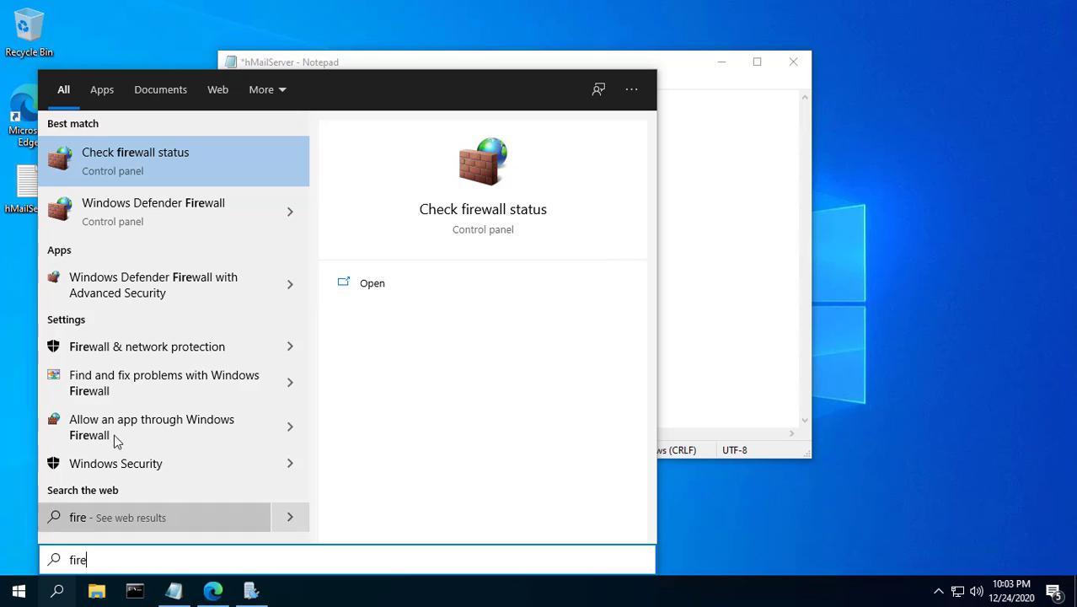
pyautogui.click(150, 291)
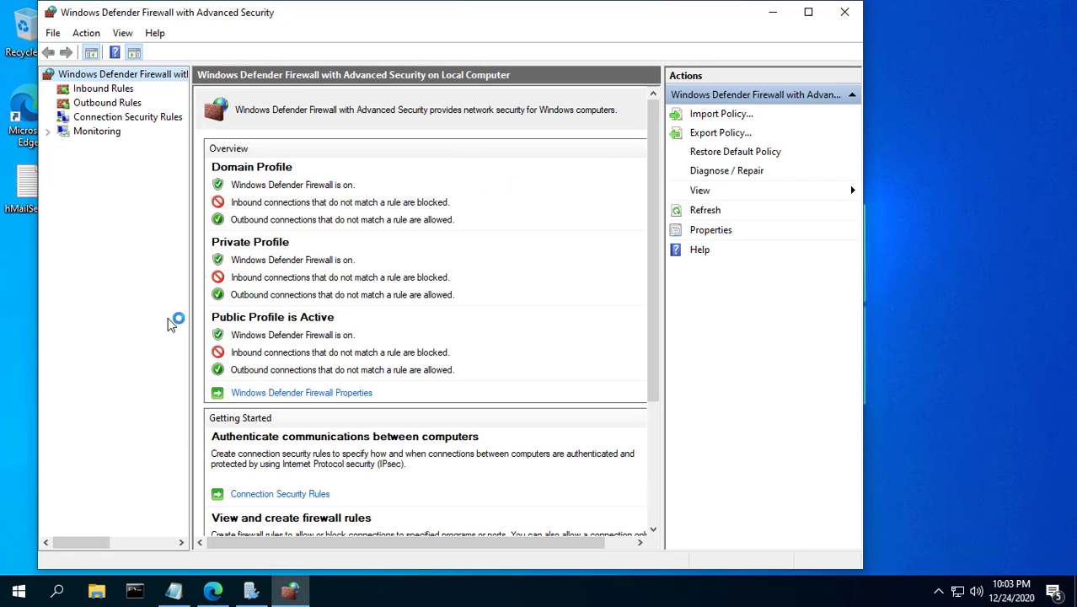
# Maximize the firewall window and start a new Port-type inbound rule under Inbound Rules
pyautogui.click(808, 12)
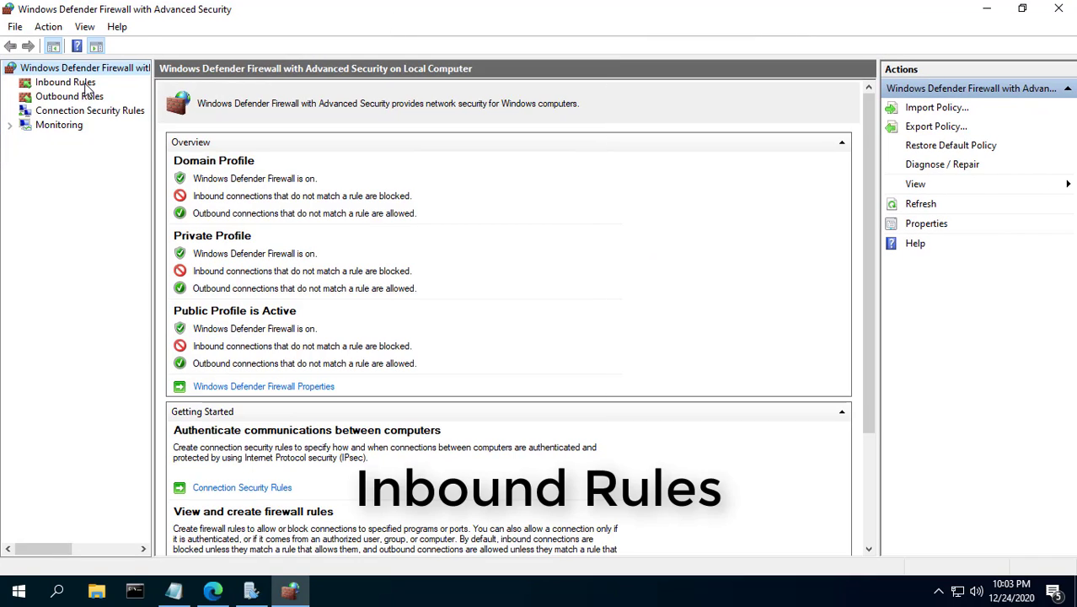
pyautogui.click(85, 84)
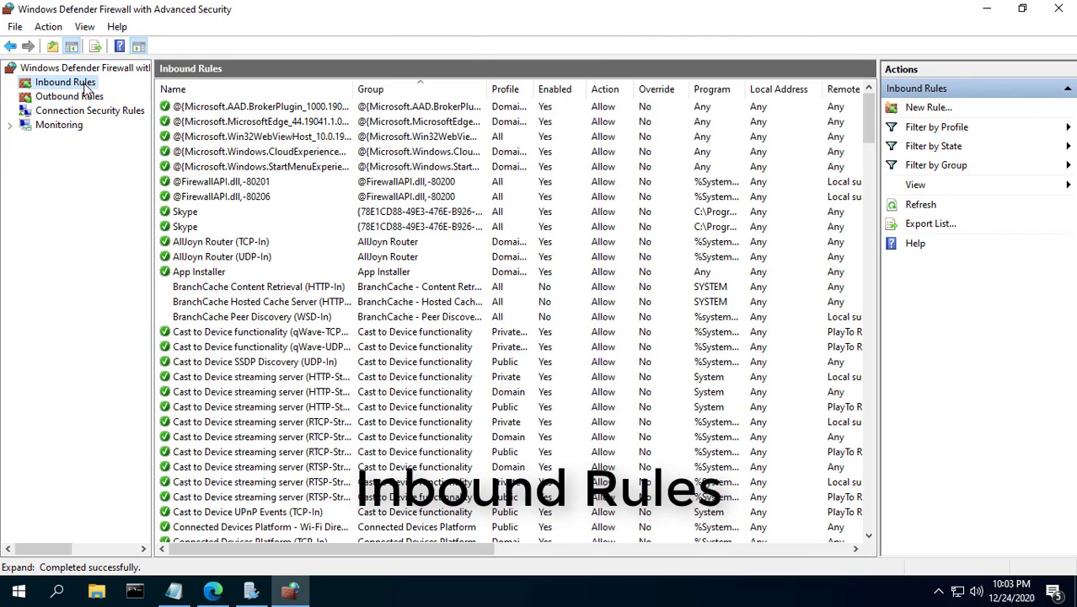
pyautogui.click(926, 108)
pyautogui.click(192, 196)
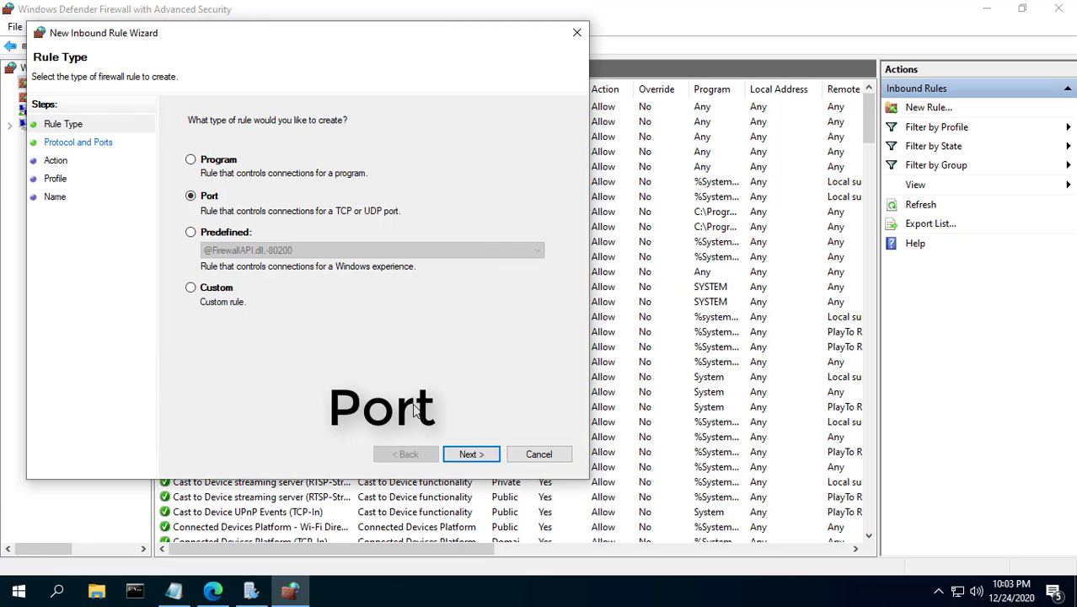
# Restrict the rule to TCP local ports 25,110,143,587, verified against hMailServer's TCP/IP ports list
pyautogui.click(478, 453)
pyautogui.click(364, 243)
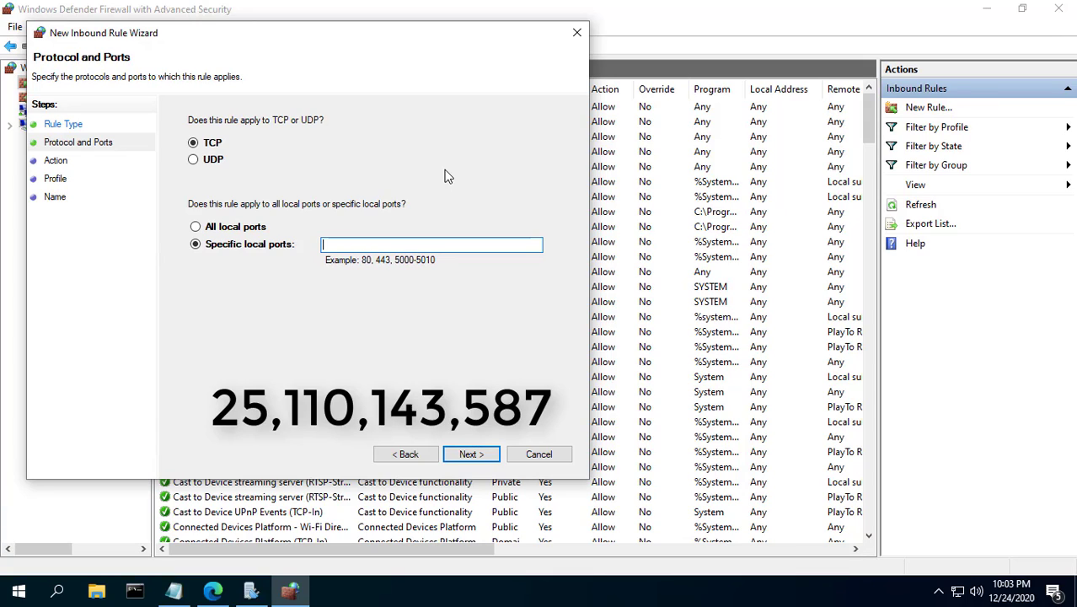
pyautogui.write('25,')
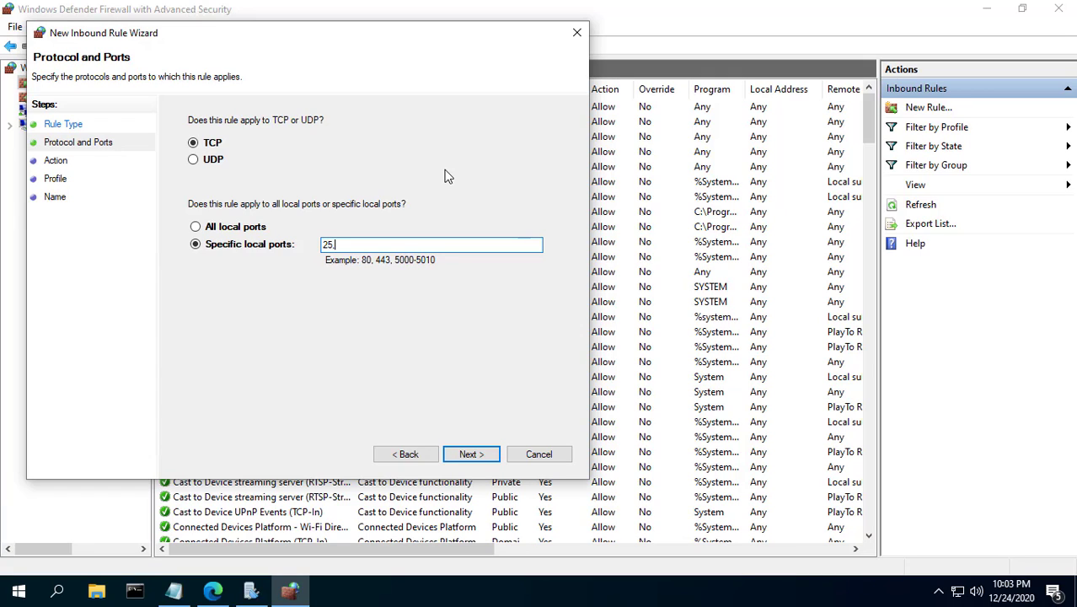
pyautogui.click(251, 590)
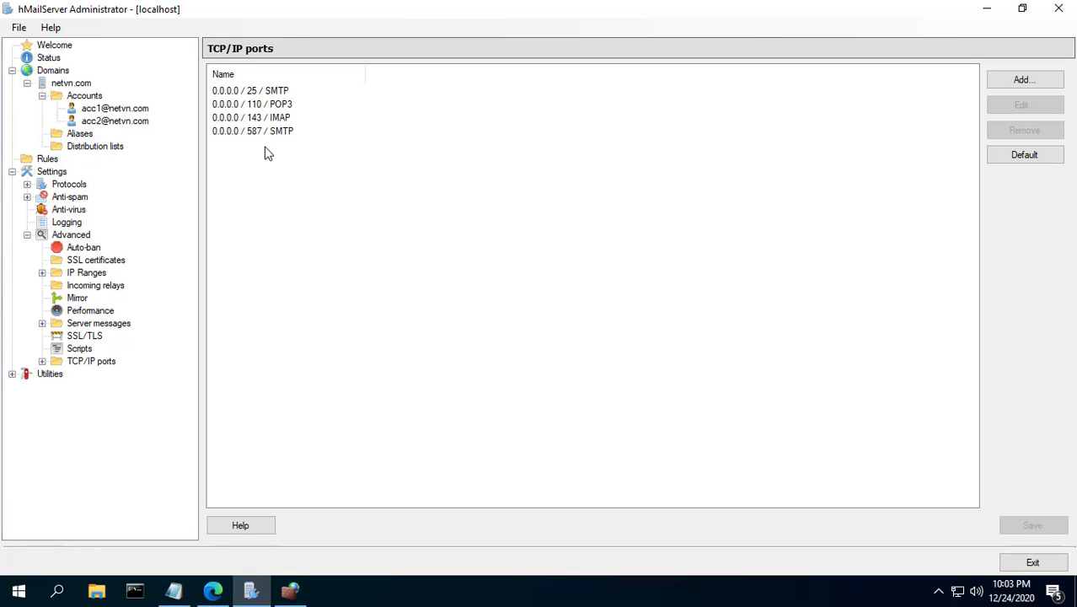
pyautogui.click(988, 8)
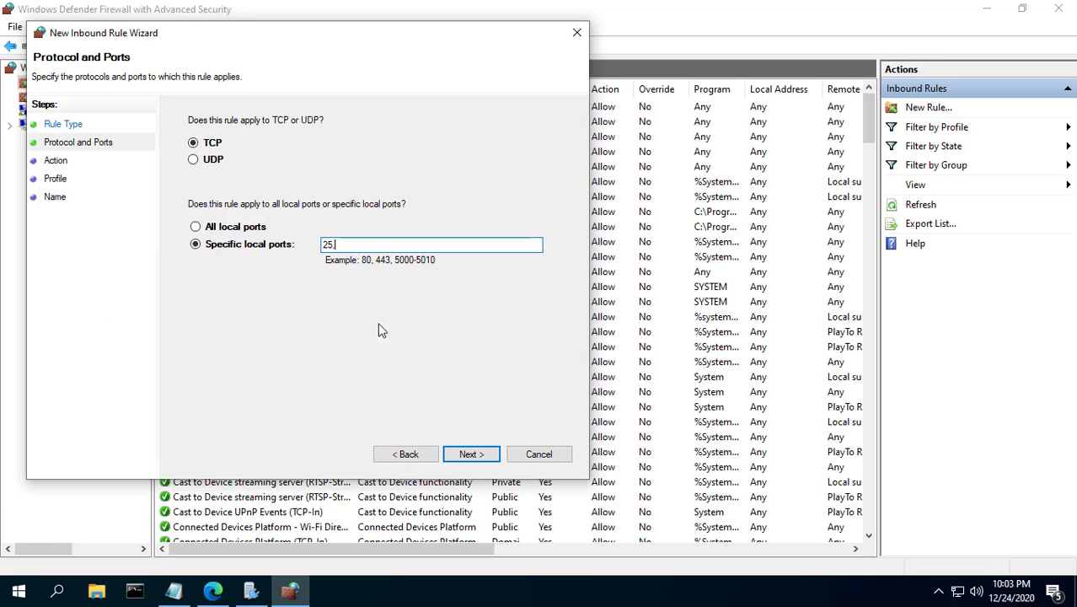
pyautogui.write('11')
pyautogui.write('0,143,5')
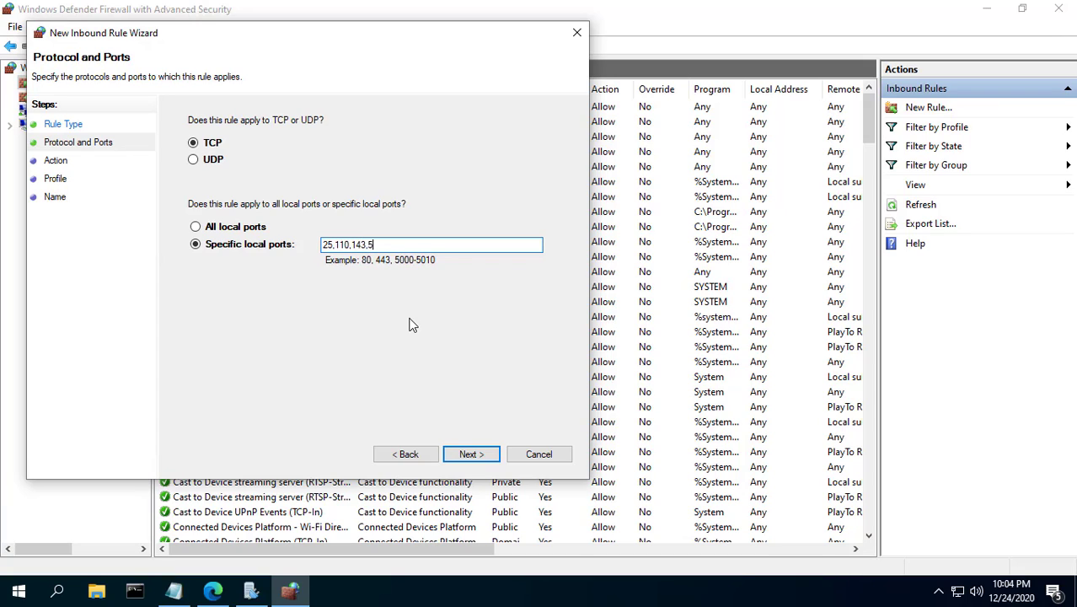
pyautogui.write('87')
pyautogui.moveTo(424, 243); pyautogui.dragTo(294, 246)
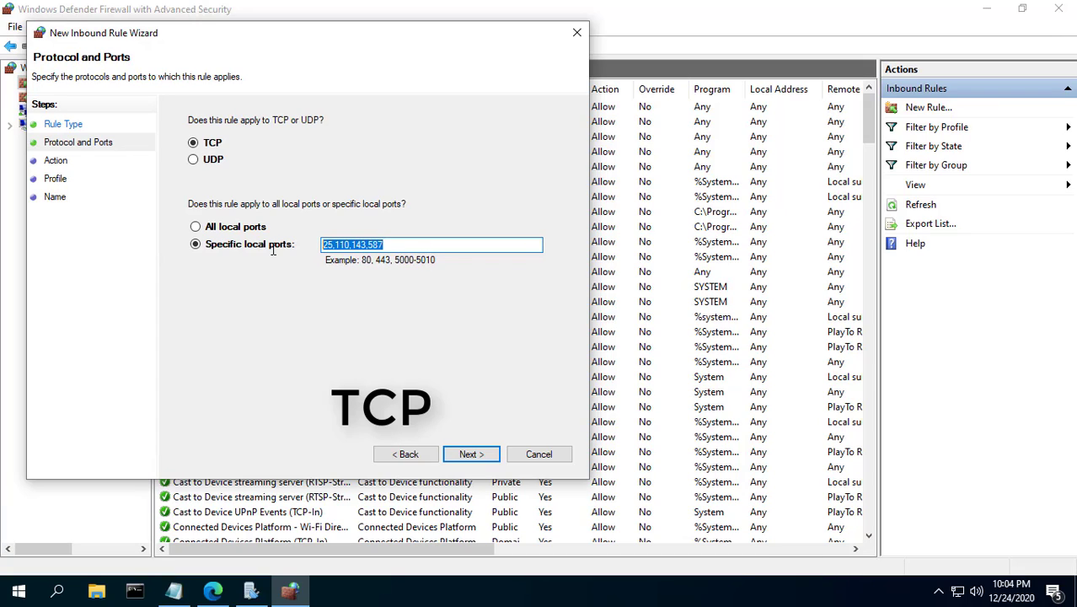
pyautogui.click(217, 148)
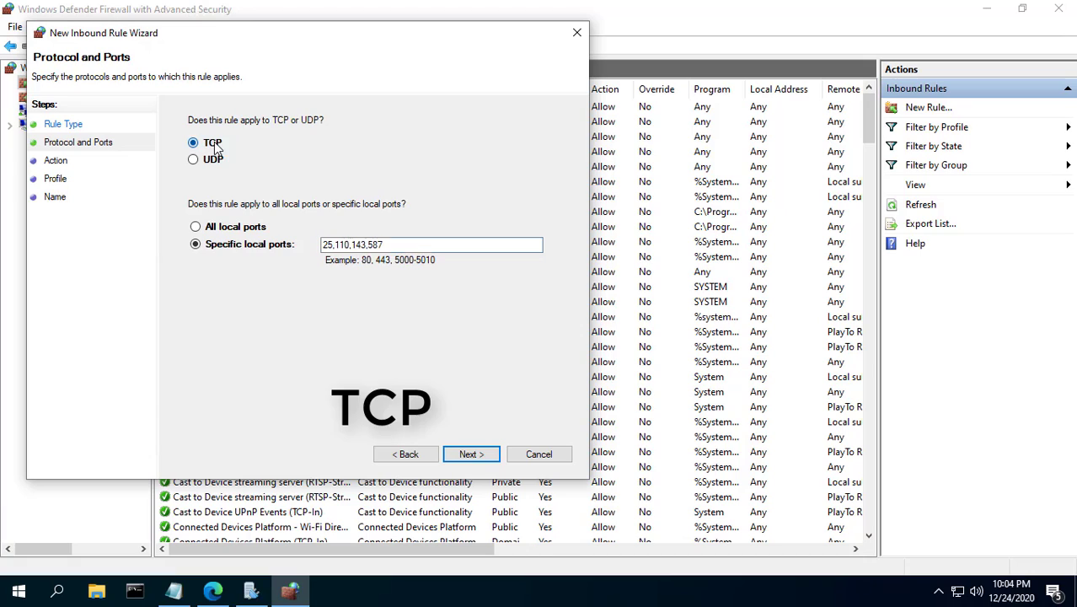
# Keep the rule allowing the connection on the Domain, Private and Public profiles
pyautogui.click(471, 452)
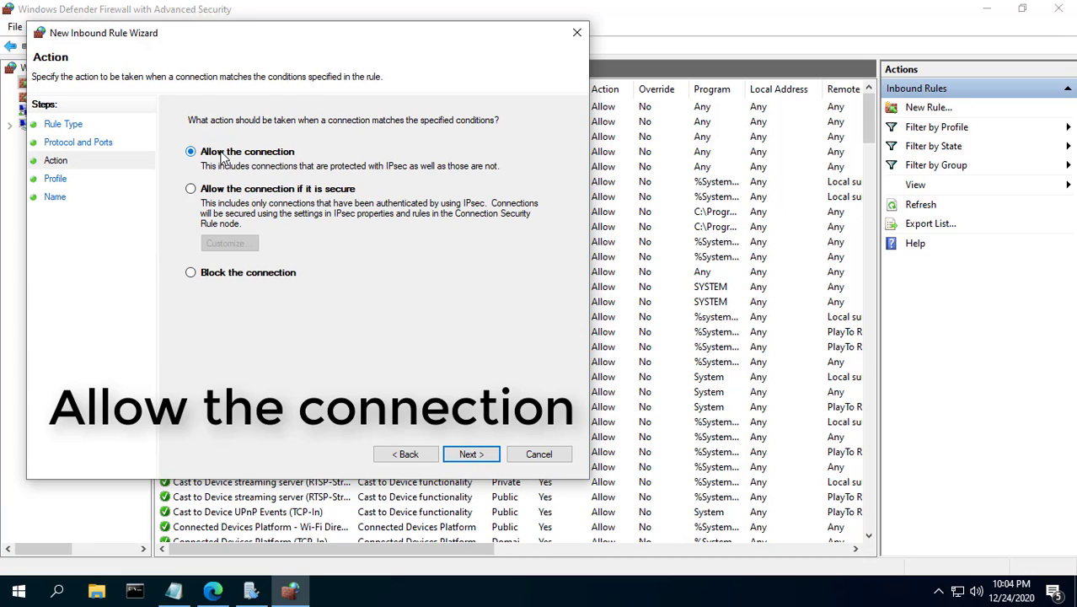
pyautogui.click(470, 455)
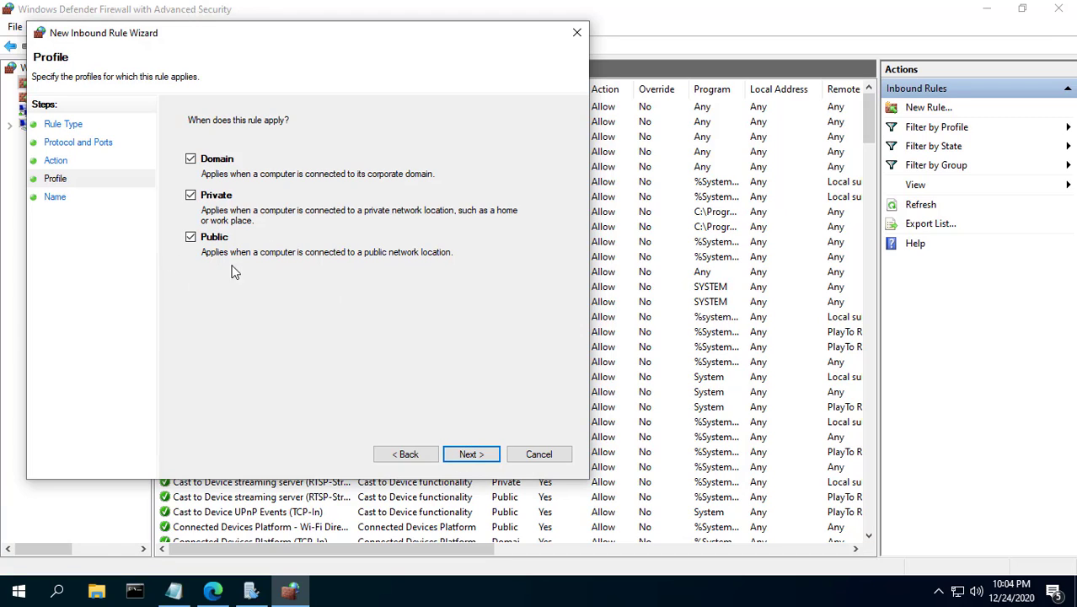
pyautogui.click(473, 454)
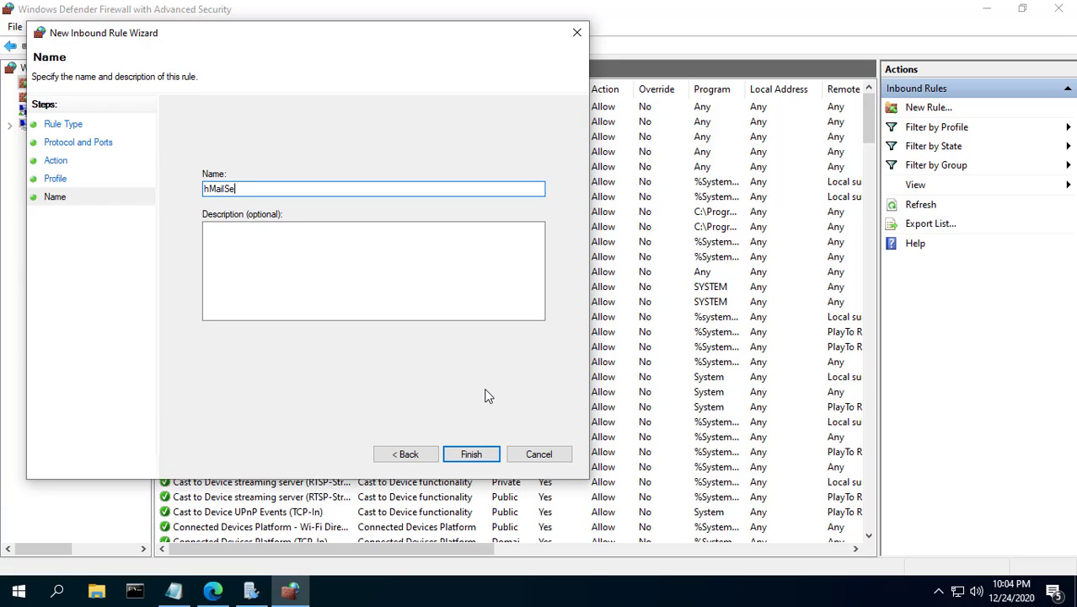
# Name the inbound rule 'hMailServer', finish it, and minimize Notepad to view it
pyautogui.write('hMailServer')
pyautogui.click(471, 455)
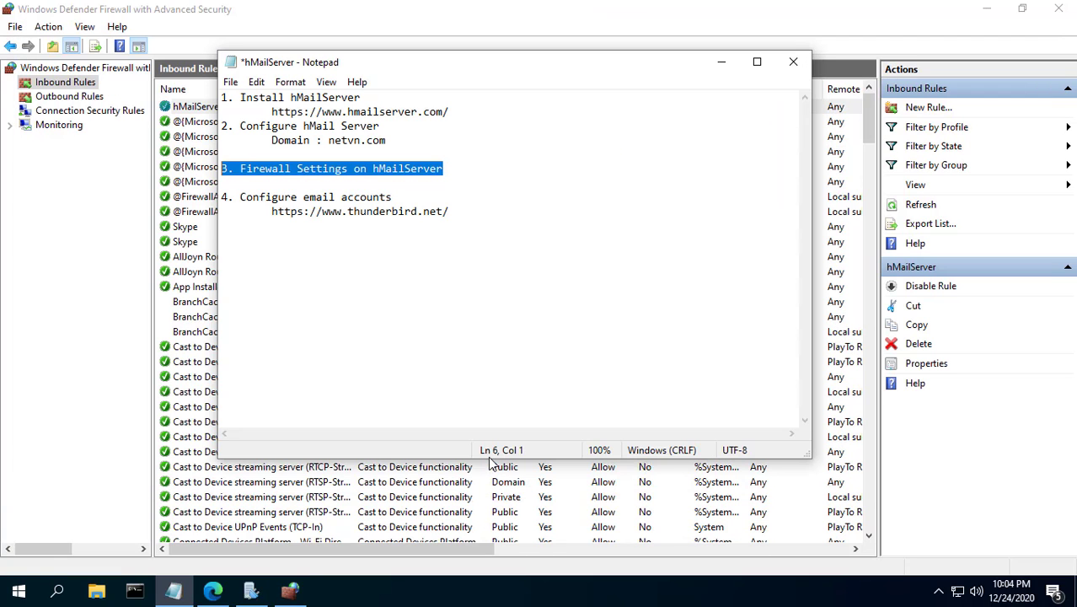
pyautogui.click(722, 62)
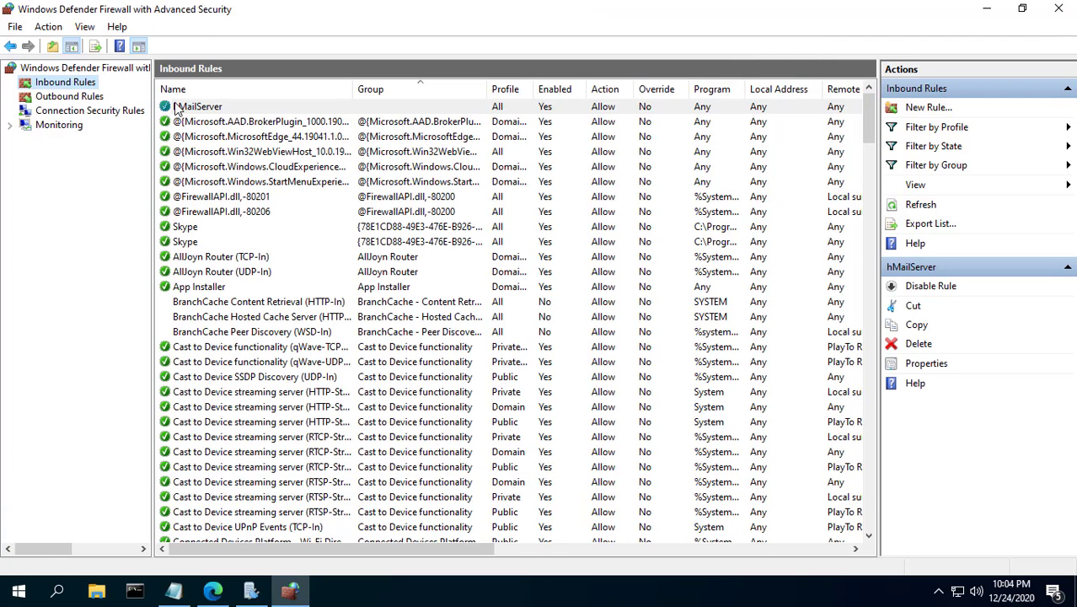
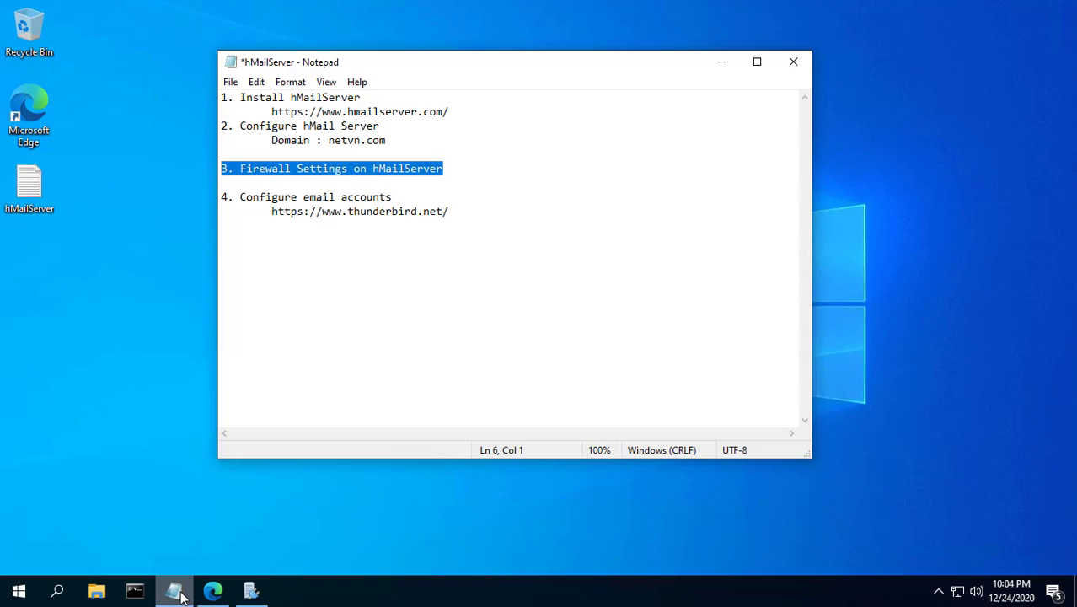
# Select step 4, configuring email accounts via Thunderbird, in the hMailServer notes
pyautogui.moveTo(457, 211); pyautogui.dragTo(215, 192)
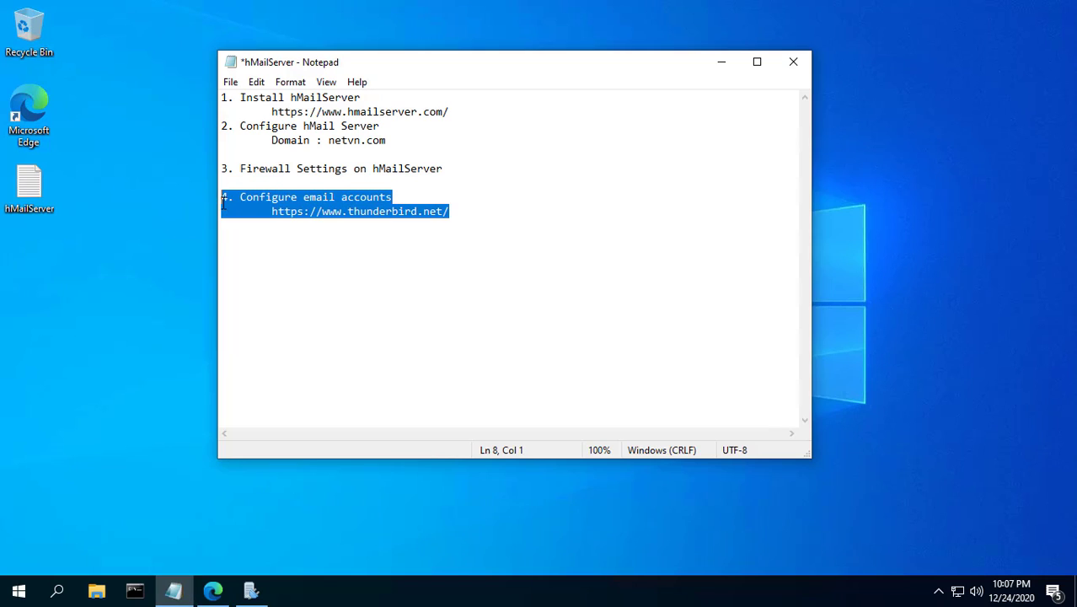
# Run ipconfig in Command Prompt and select the IPv4 address 10.11.32.240
pyautogui.click(723, 62)
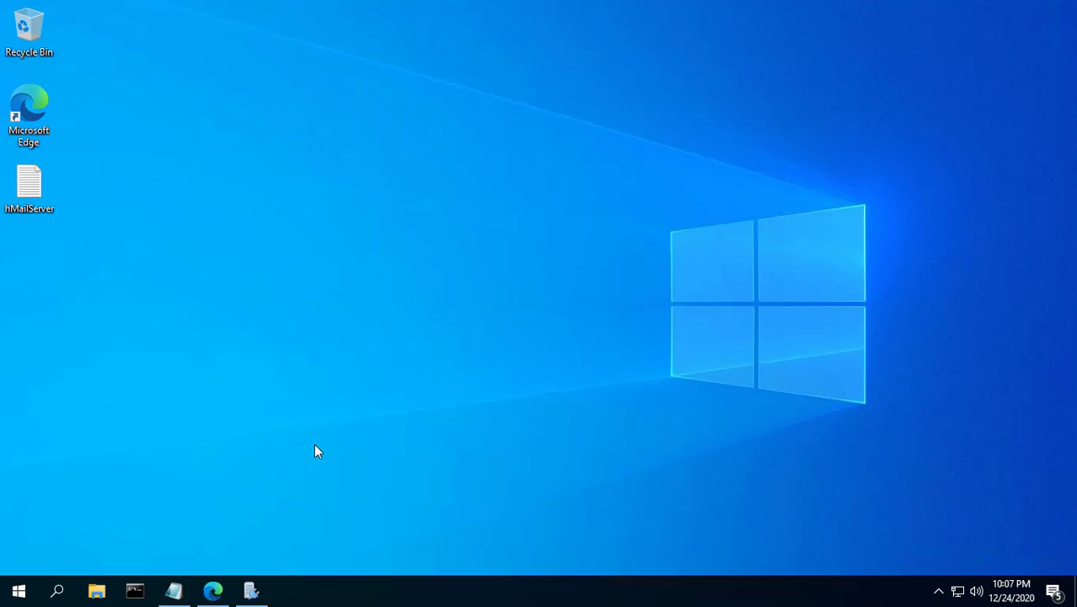
pyautogui.click(135, 591)
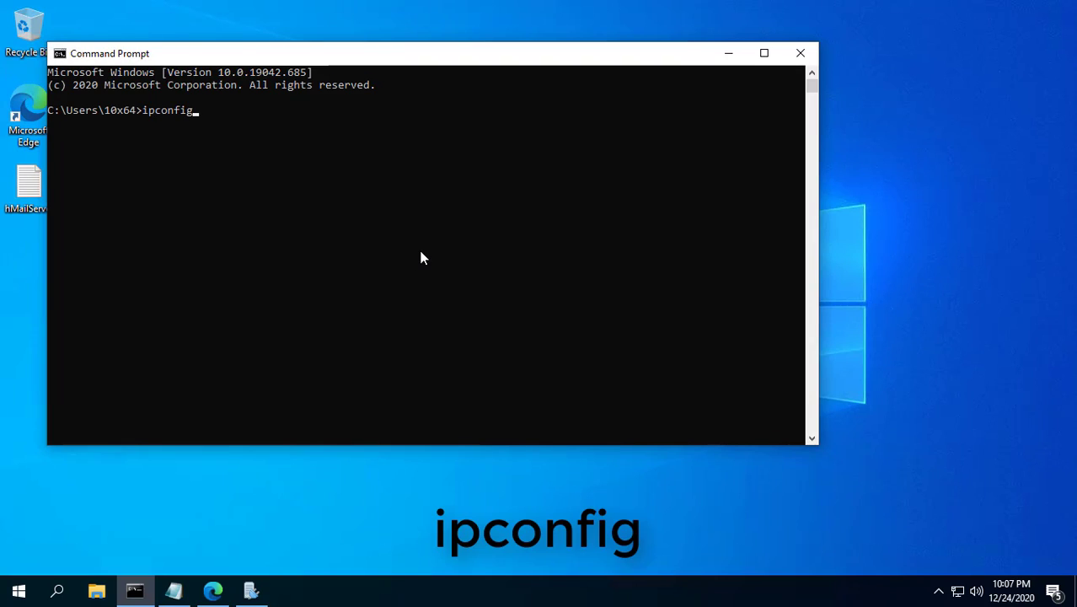
pyautogui.write('ipconfig')
pyautogui.press('Return')
pyautogui.moveTo(373, 224); pyautogui.dragTo(72, 224)
pyautogui.keyDown('ctrl'); pyautogui.scroll(3, 72, 224); pyautogui.keyUp('ctrl')
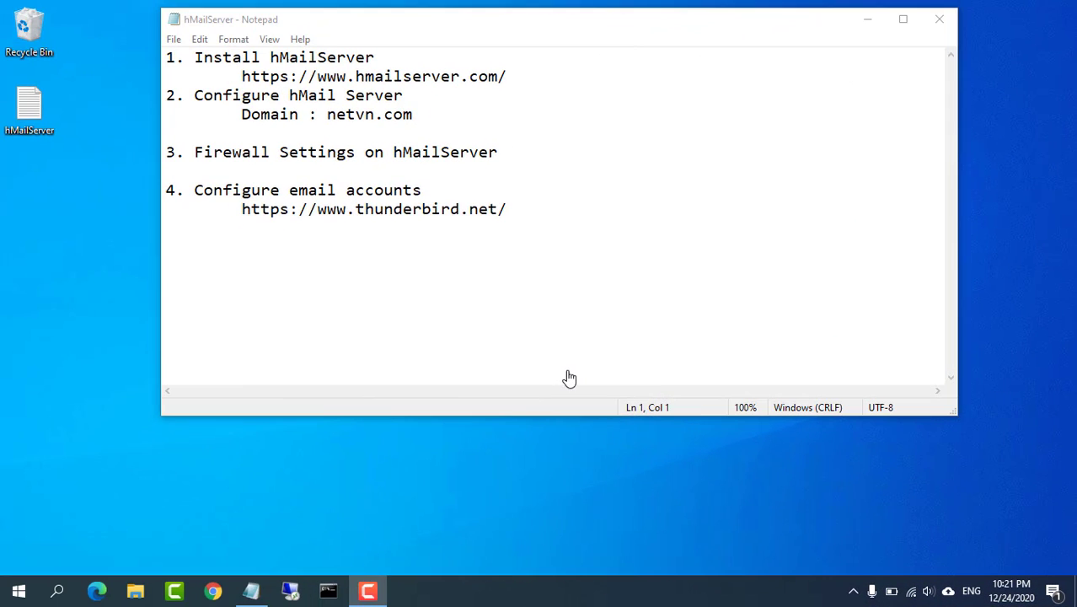
pyautogui.moveTo(507, 210); pyautogui.dragTo(167, 192)
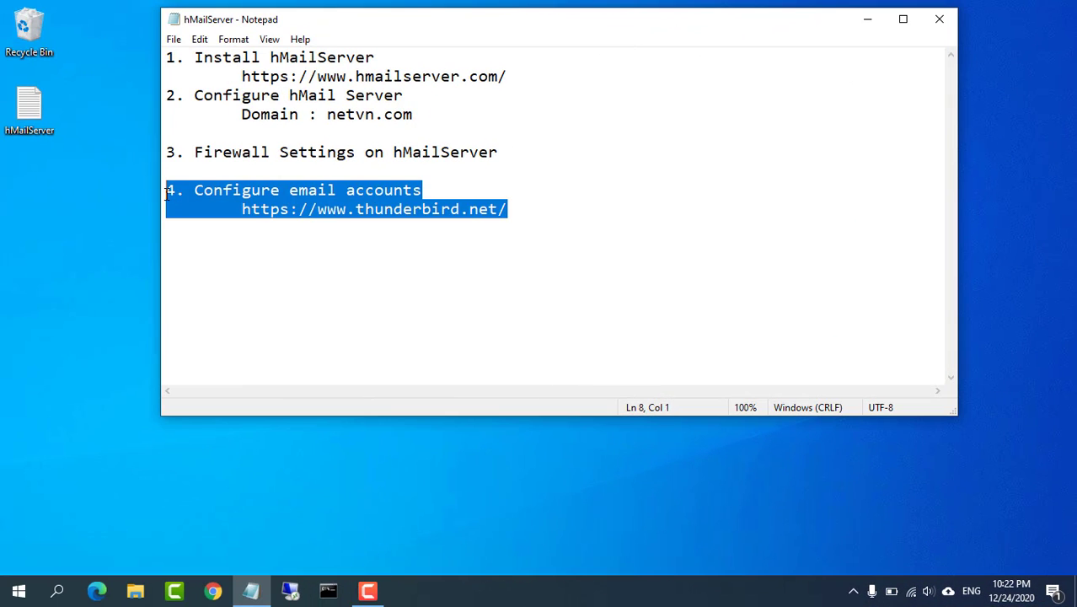
pyautogui.click(256, 209)
pyautogui.moveTo(242, 209); pyautogui.dragTo(523, 209)
pyautogui.rightClick(483, 209)
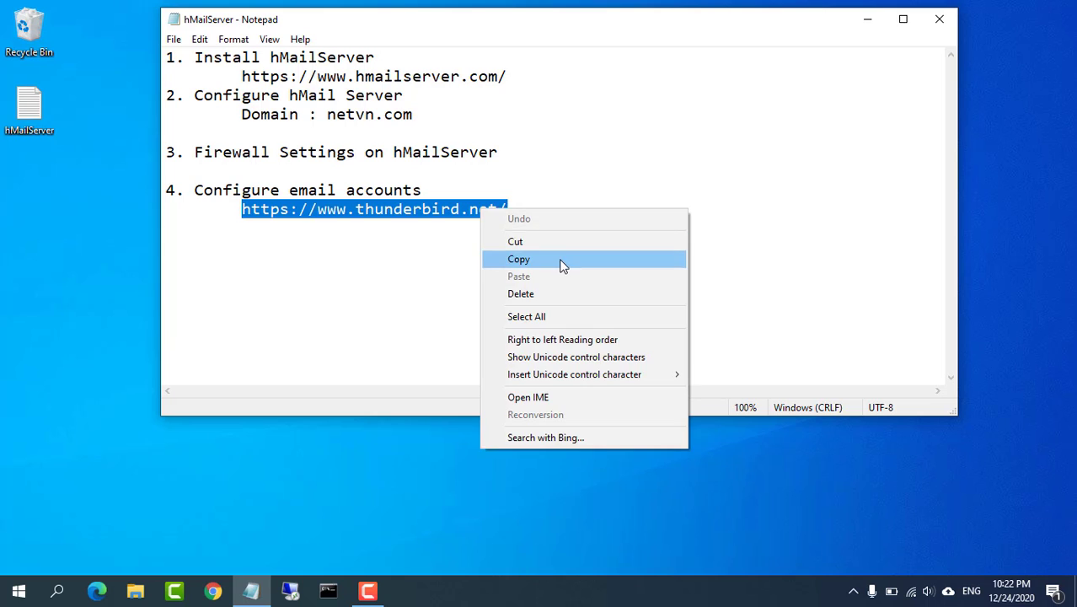
pyautogui.click(560, 262)
pyautogui.click(867, 18)
pyautogui.click(213, 591)
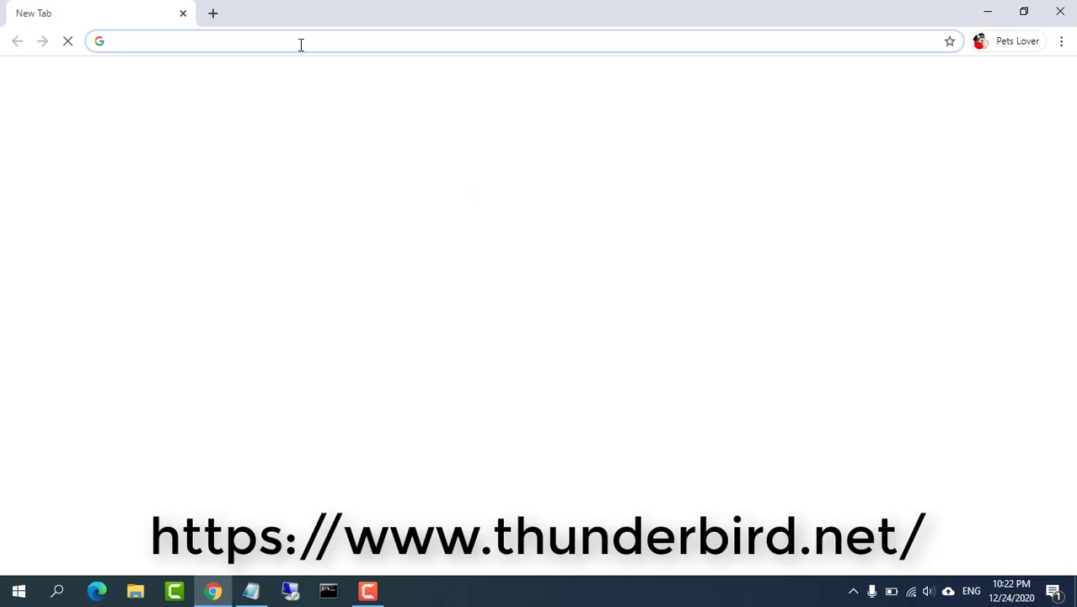
# Go to thunderbird.net, download the Thunderbird installer and run it
pyautogui.rightClick(301, 45)
pyautogui.click(349, 170)
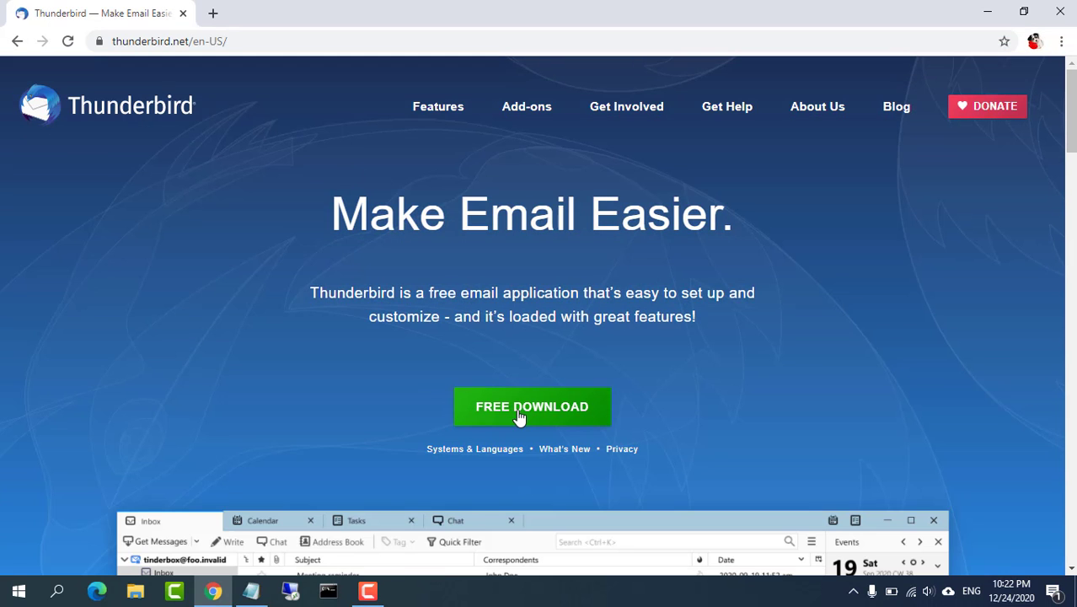
pyautogui.click(517, 422)
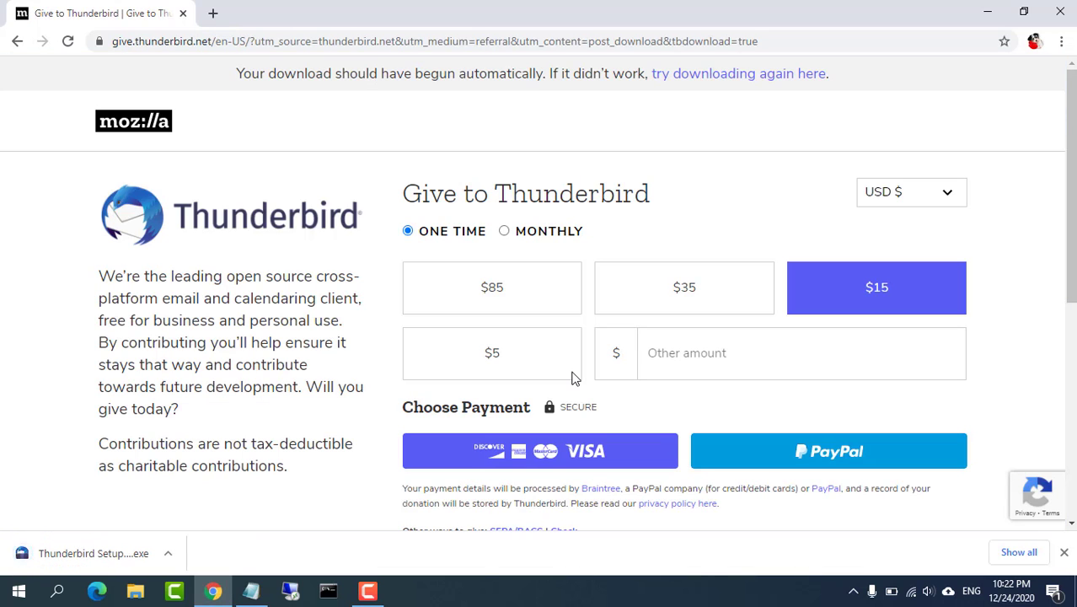
pyautogui.click(93, 560)
pyautogui.click(988, 11)
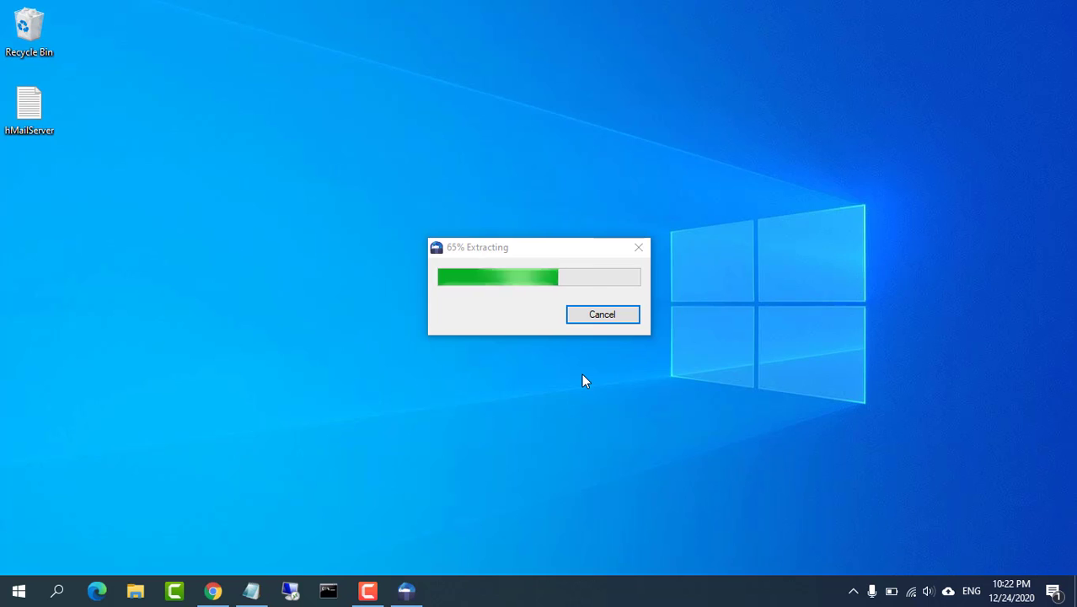
# Install Thunderbird with the Standard setup type and launch it to its Local Folders page
pyautogui.click(620, 424)
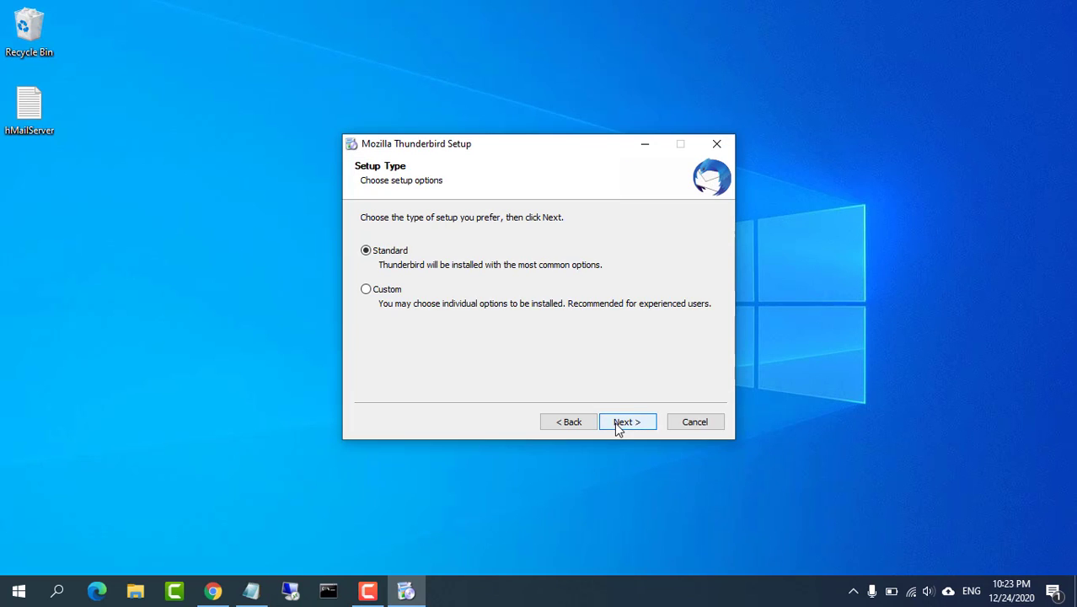
pyautogui.click(619, 424)
pyautogui.click(622, 424)
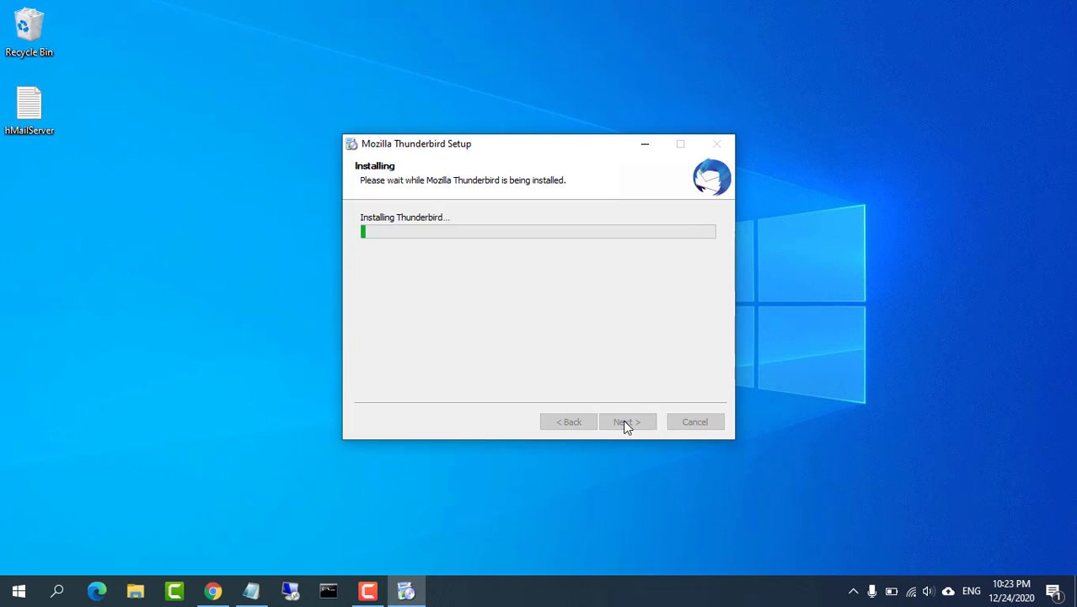
pyautogui.click(628, 423)
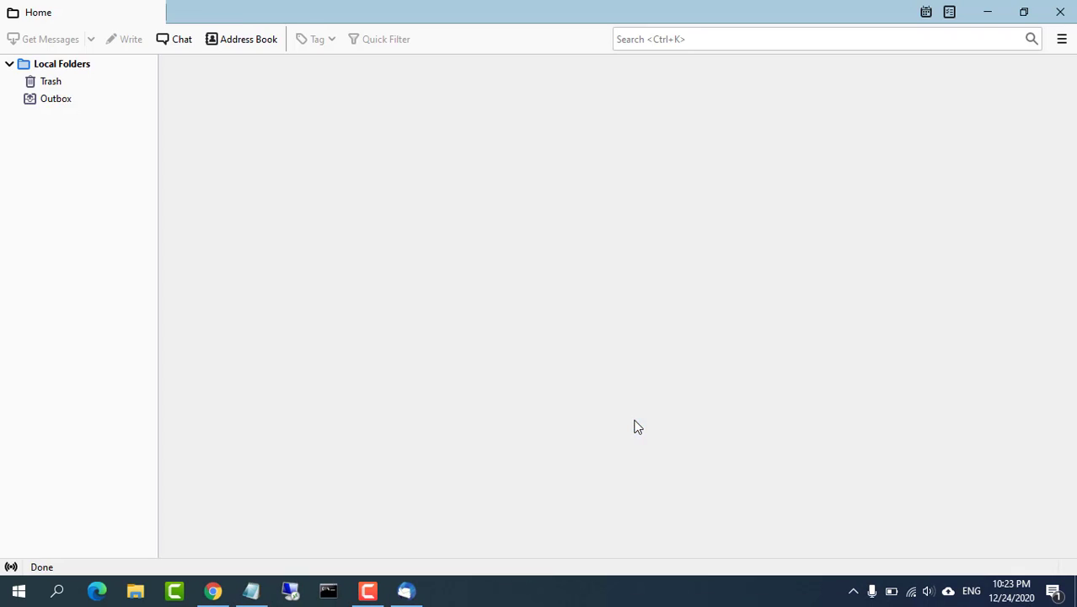
pyautogui.click(72, 65)
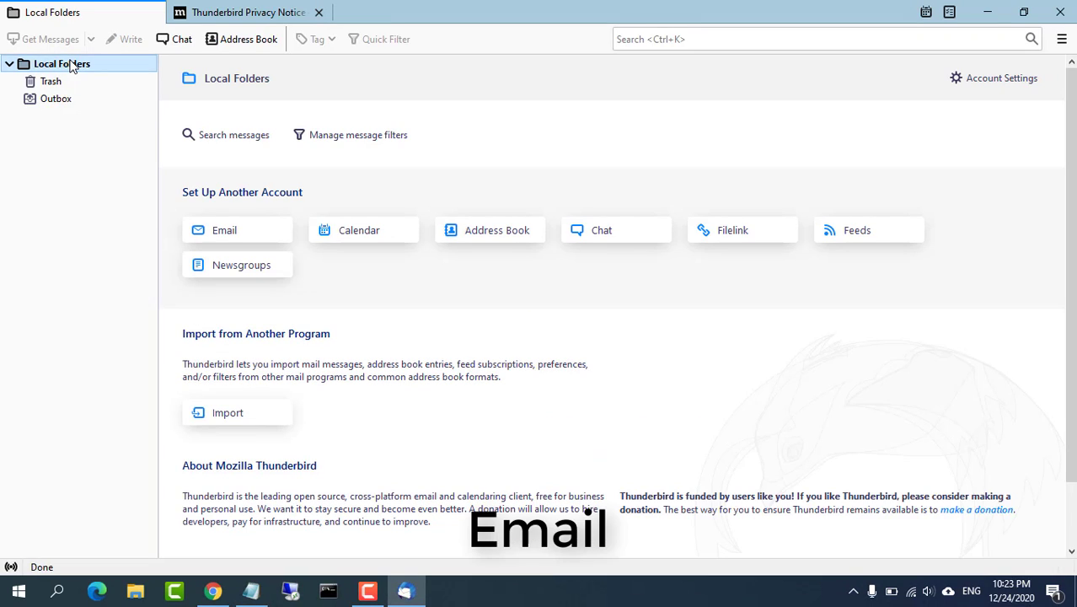
pyautogui.click(236, 240)
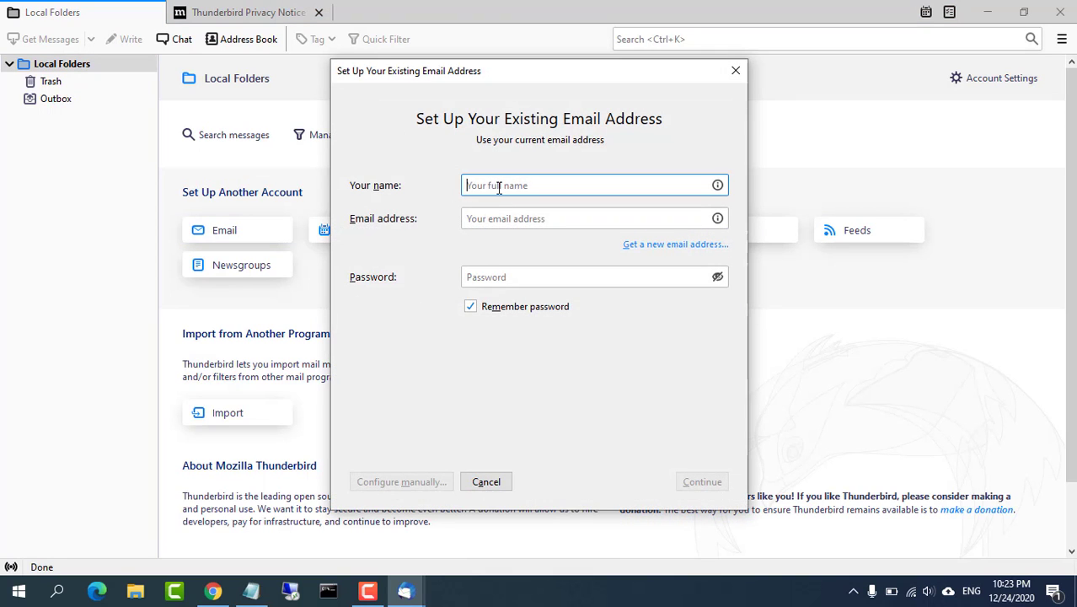
pyautogui.write('acc1')
pyautogui.press('Tab')
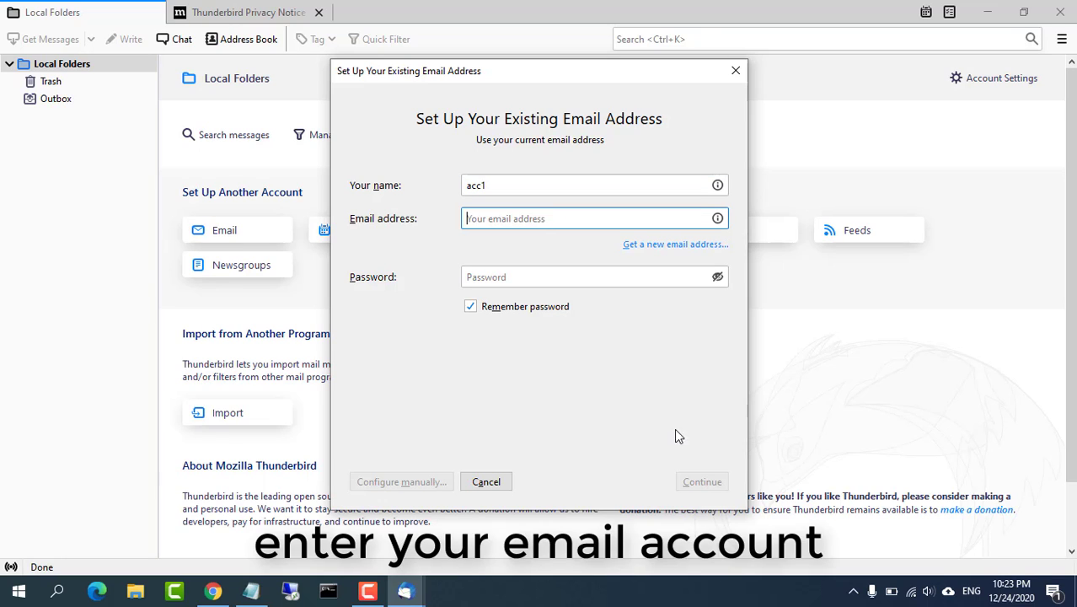
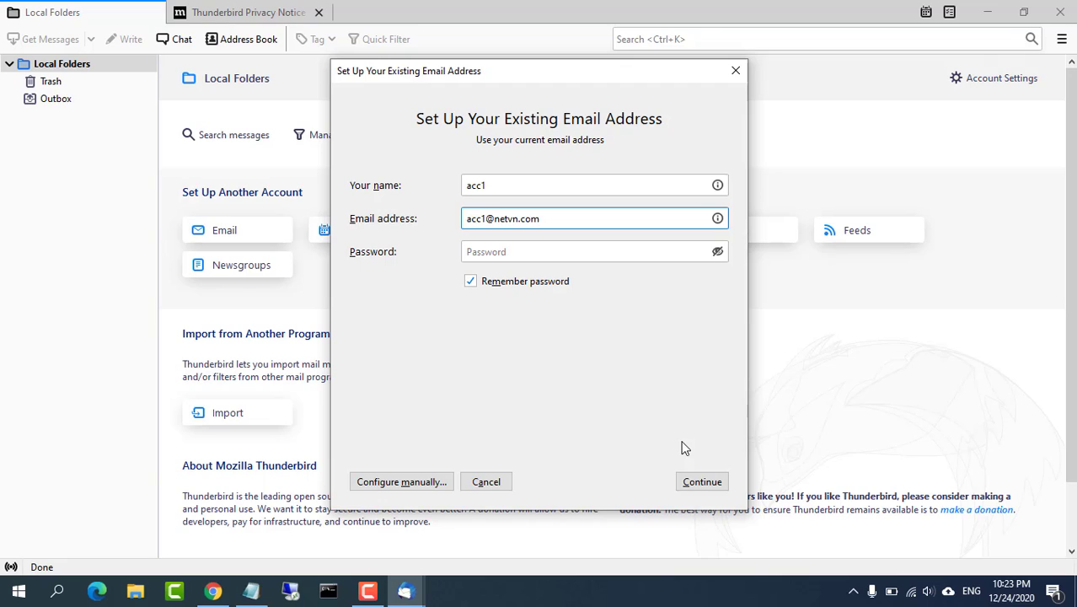
pyautogui.click(523, 252)
pyautogui.write('••')
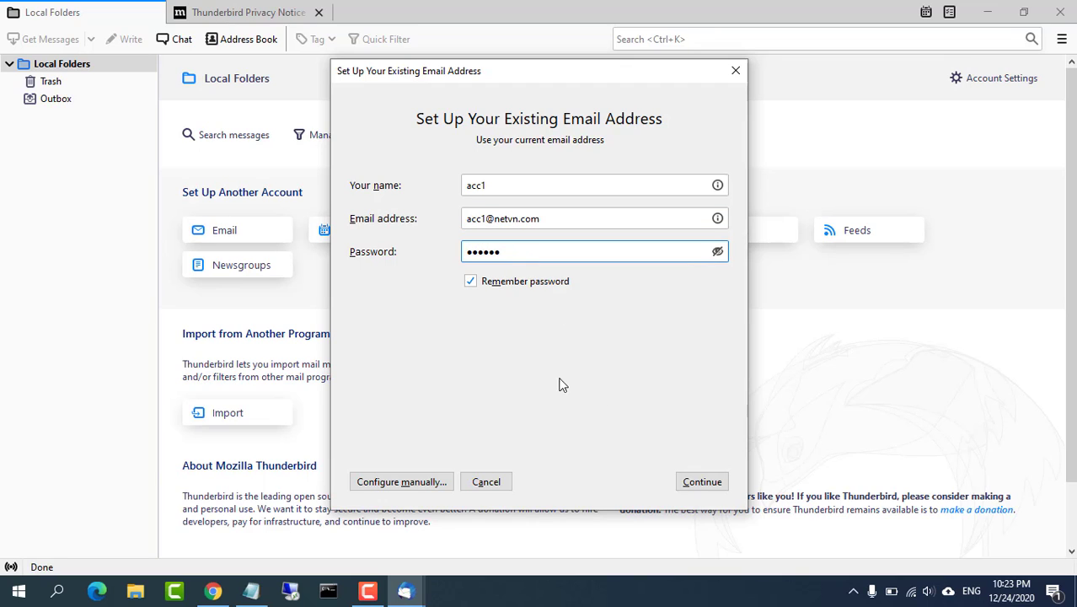
pyautogui.click(403, 483)
pyautogui.moveTo(525, 74); pyautogui.dragTo(521, 18)
# Replace the incoming and outgoing server hostnames with the 10.11.32 server IP address
pyautogui.moveTo(528, 336); pyautogui.dragTo(424, 336)
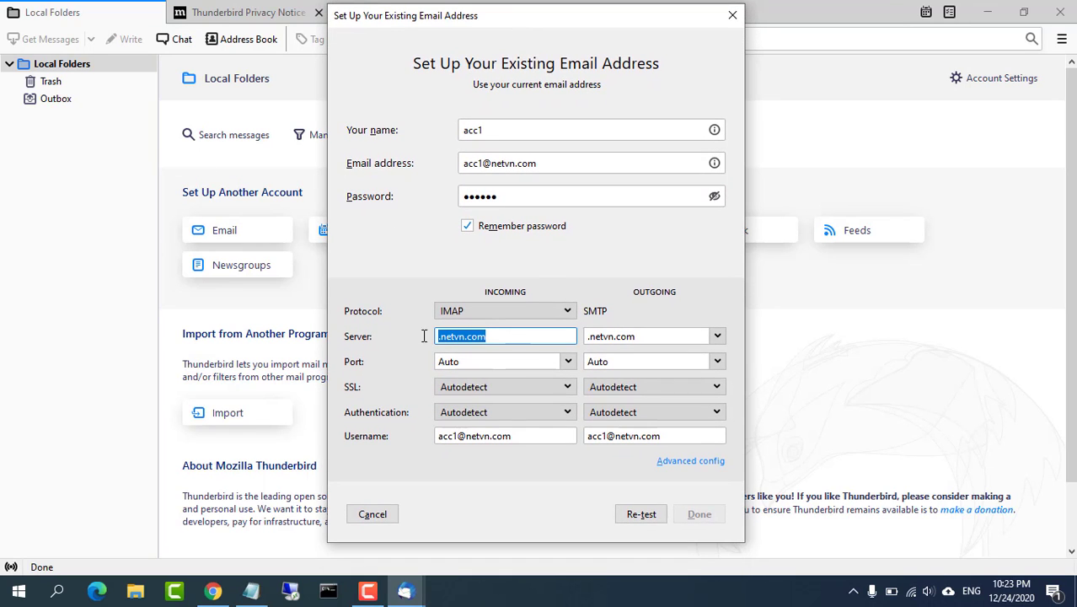
pyautogui.write('10')
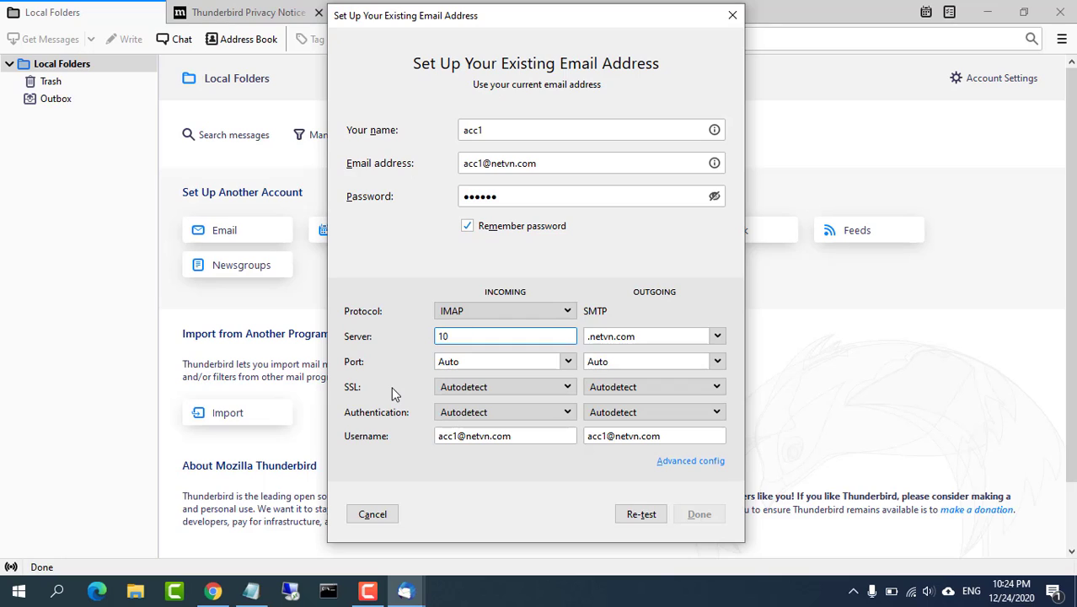
pyautogui.write('.11.32.240')
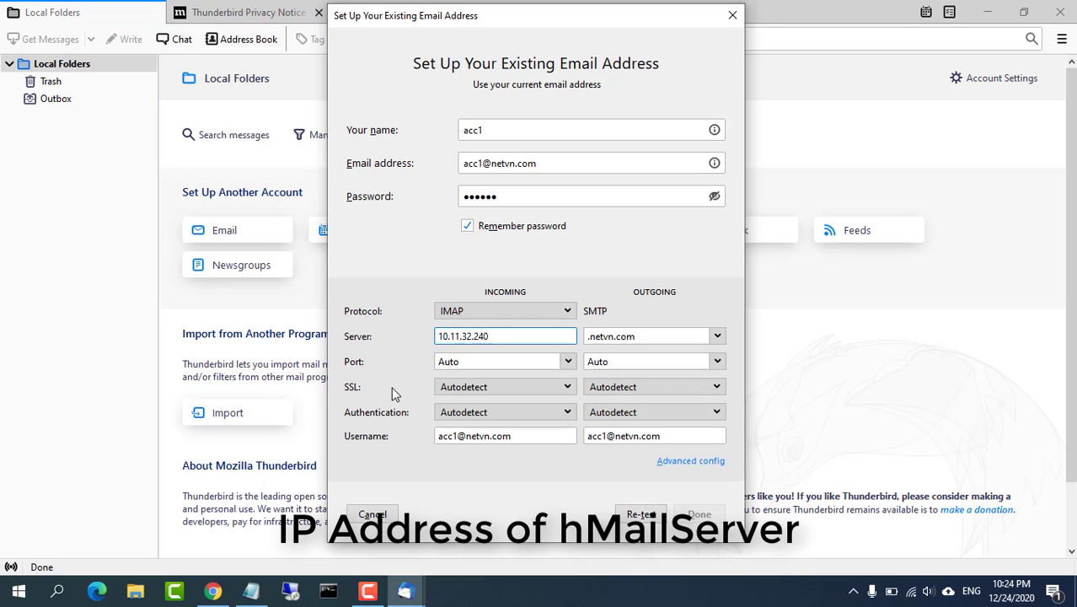
pyautogui.click(655, 339)
pyautogui.moveTo(646, 337); pyautogui.dragTo(585, 336)
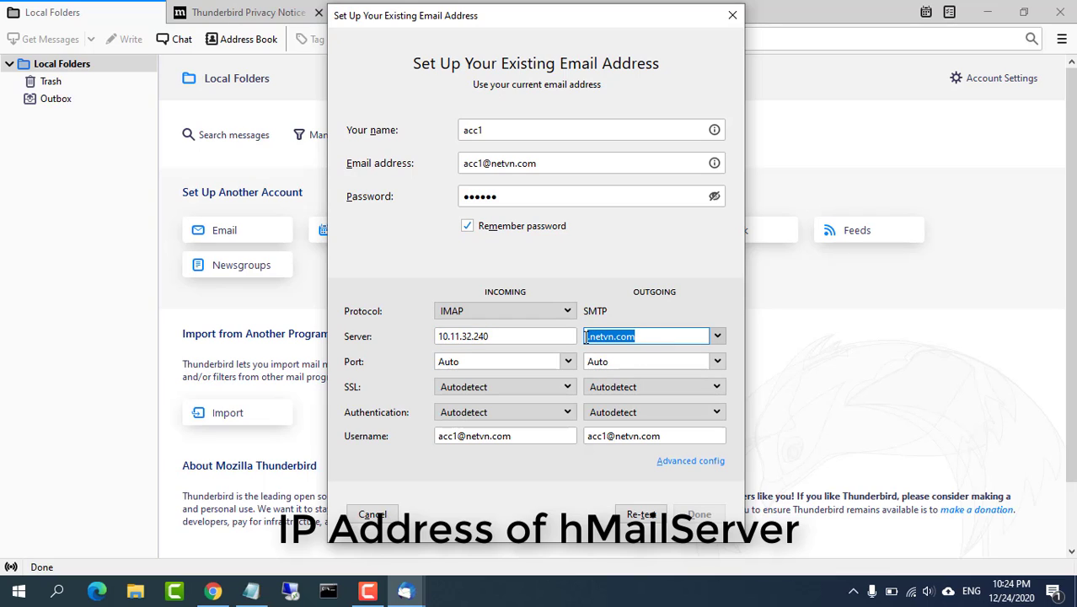
pyautogui.write('10.11.32.240')
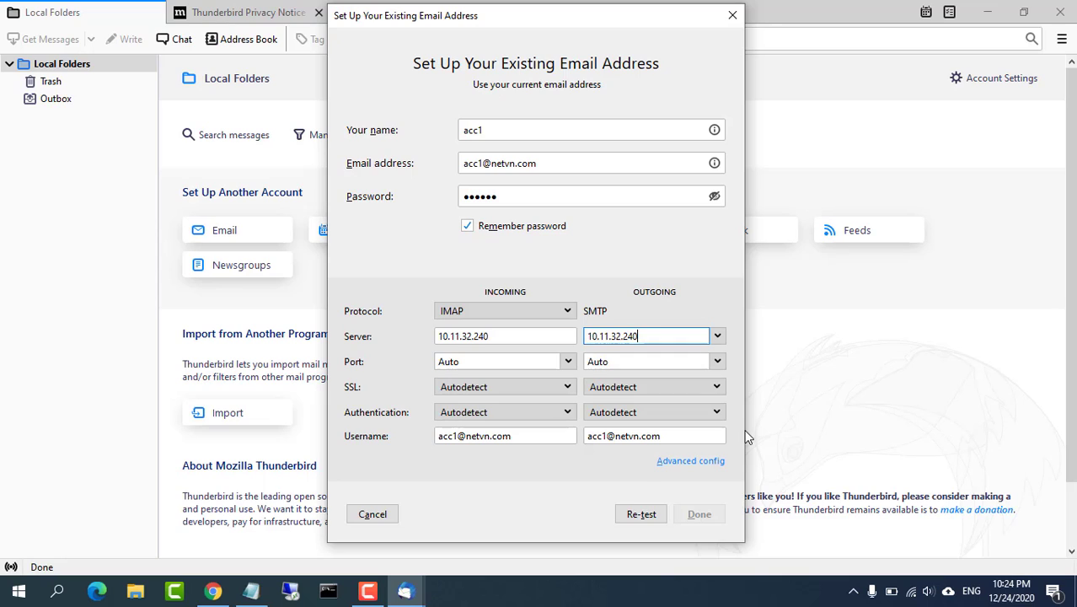
# Set incoming port 143 and outgoing port 25, re-test, and accept the settings
pyautogui.click(568, 363)
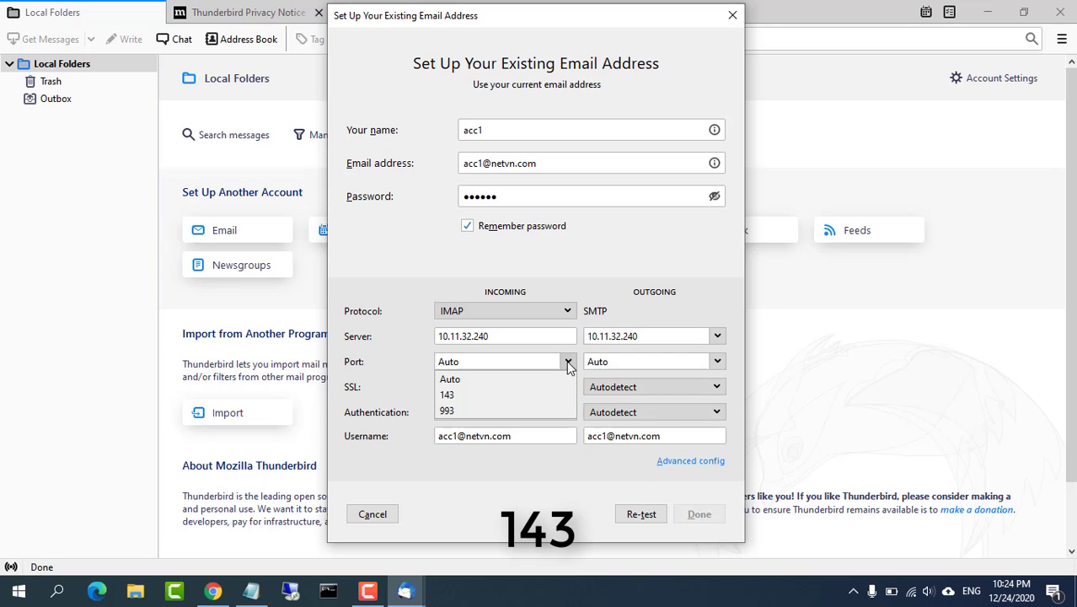
pyautogui.click(539, 393)
pyautogui.click(718, 361)
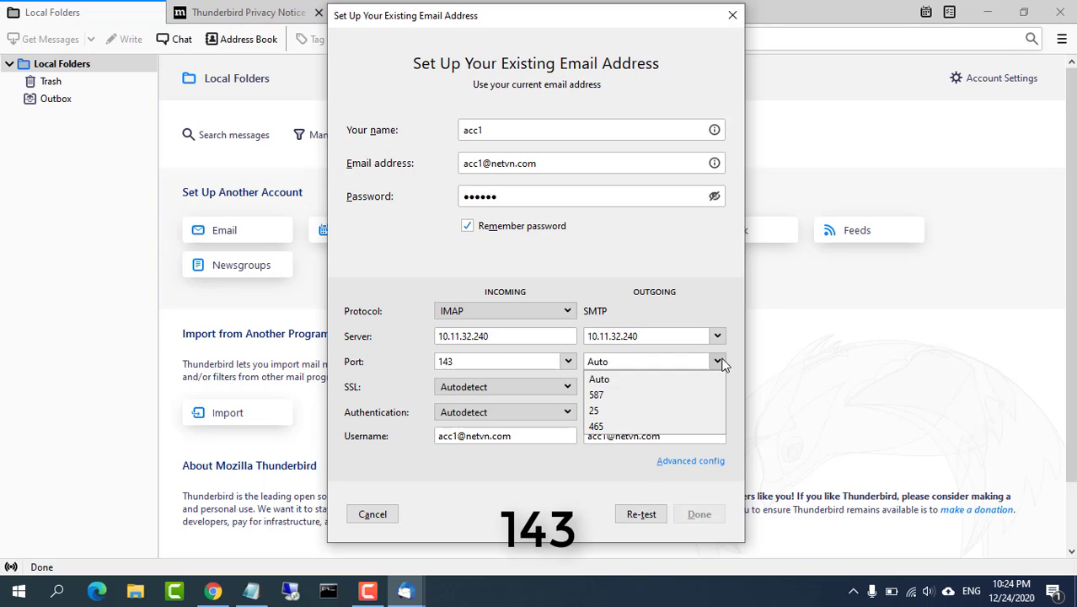
pyautogui.click(679, 411)
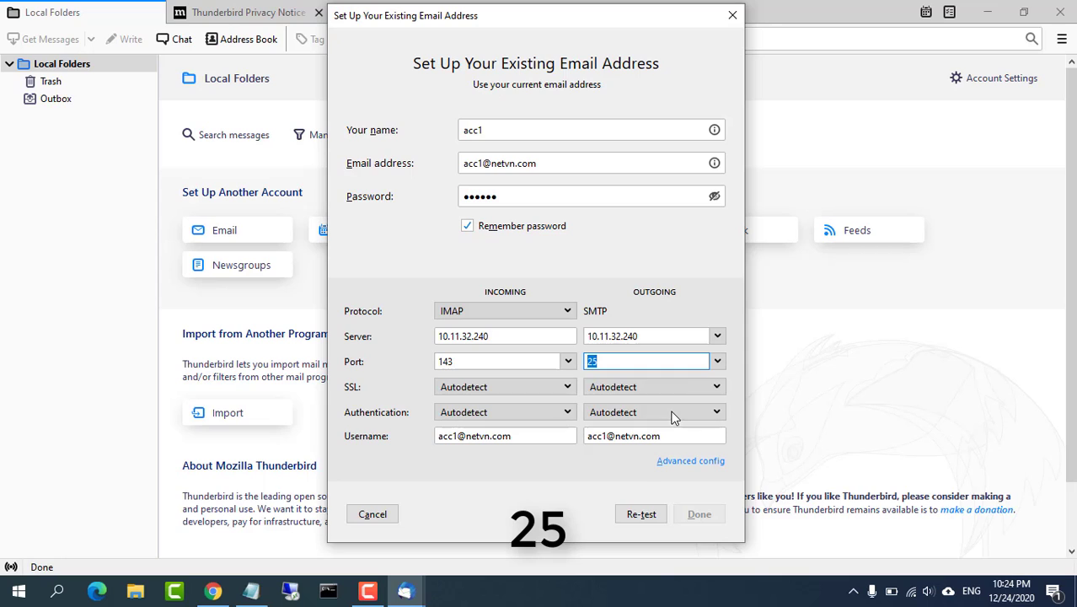
pyautogui.click(641, 518)
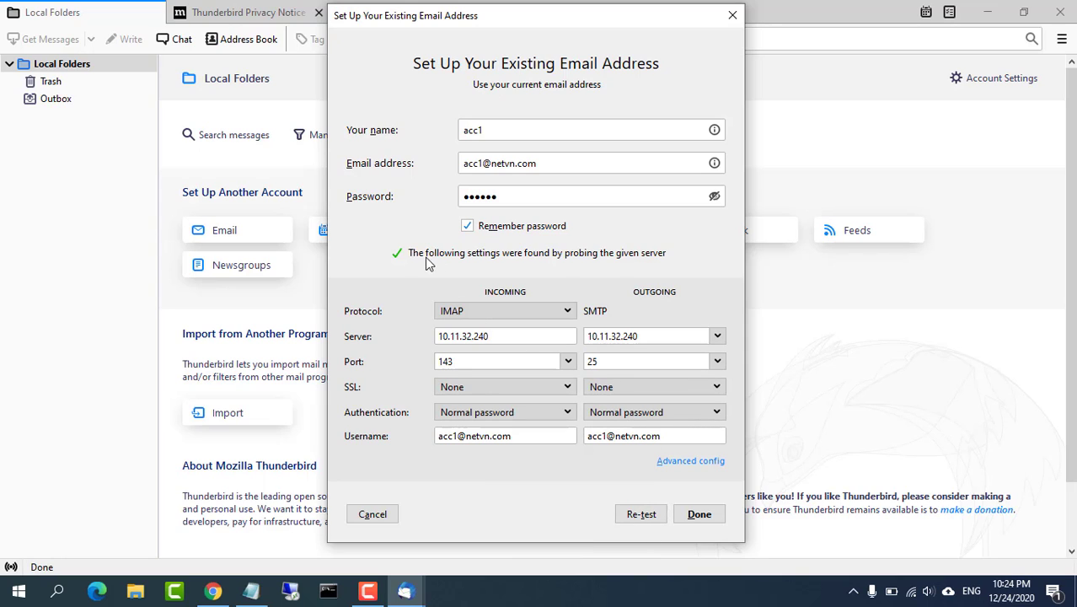
pyautogui.click(700, 516)
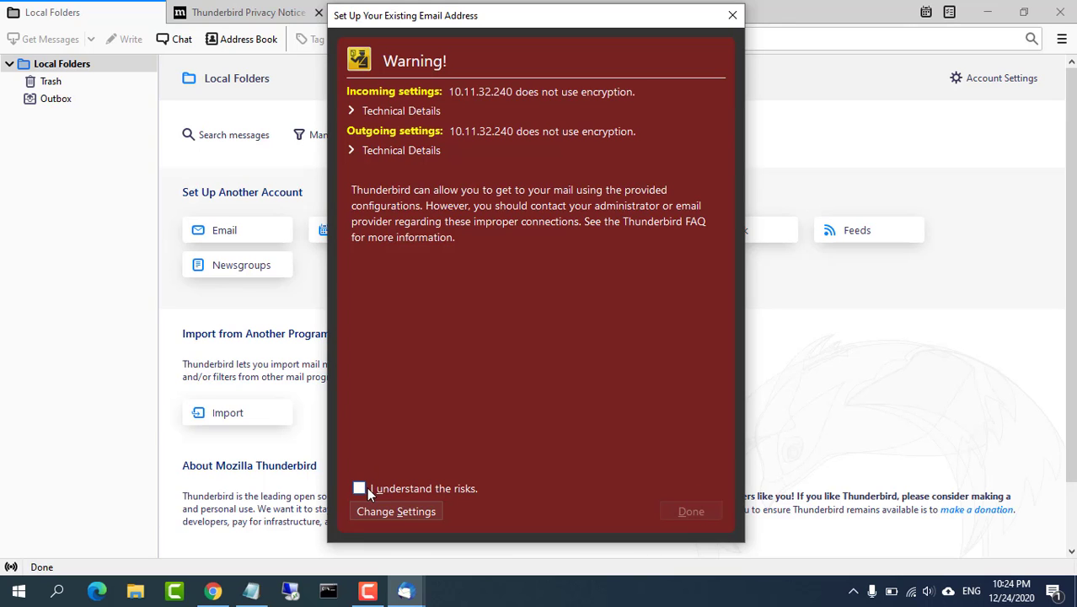
# Accept the unencrypted-connection risk to create the account and open its Inbox
pyautogui.click(360, 489)
pyautogui.click(683, 513)
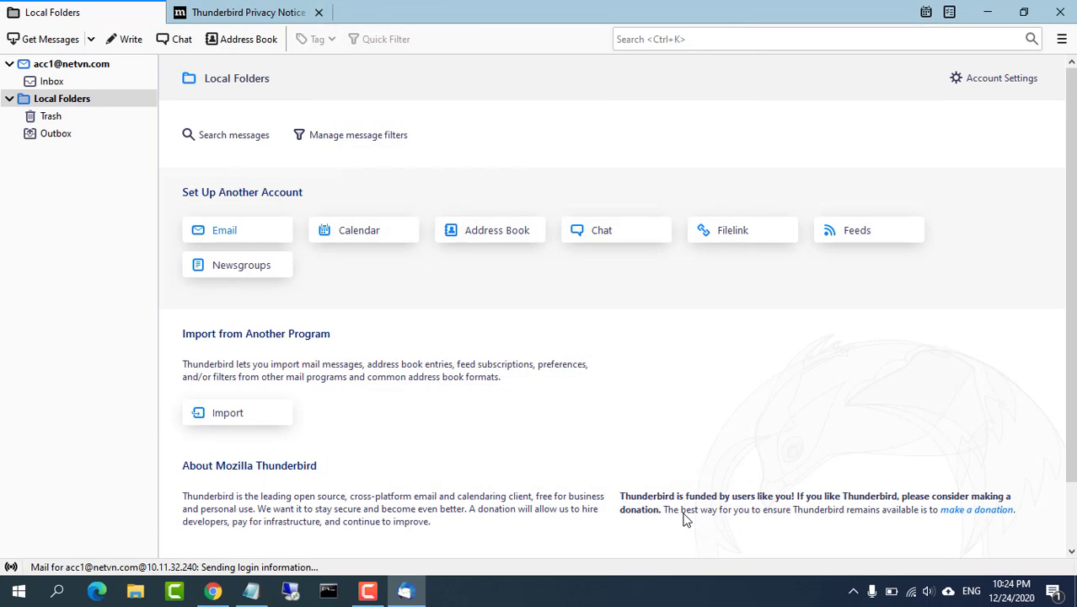
pyautogui.click(82, 69)
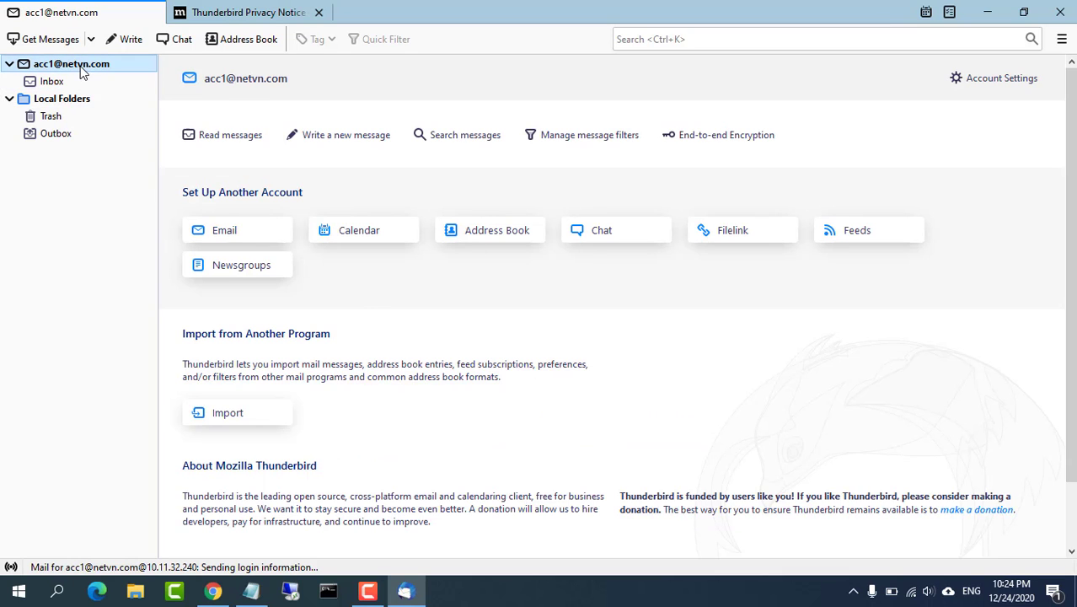
pyautogui.click(51, 81)
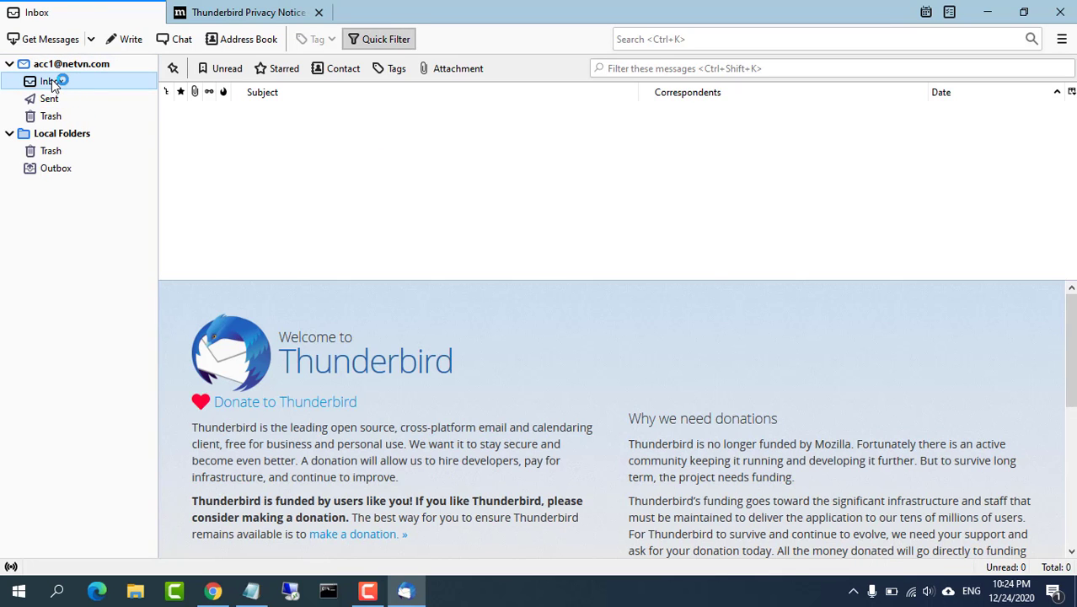
pyautogui.click(118, 40)
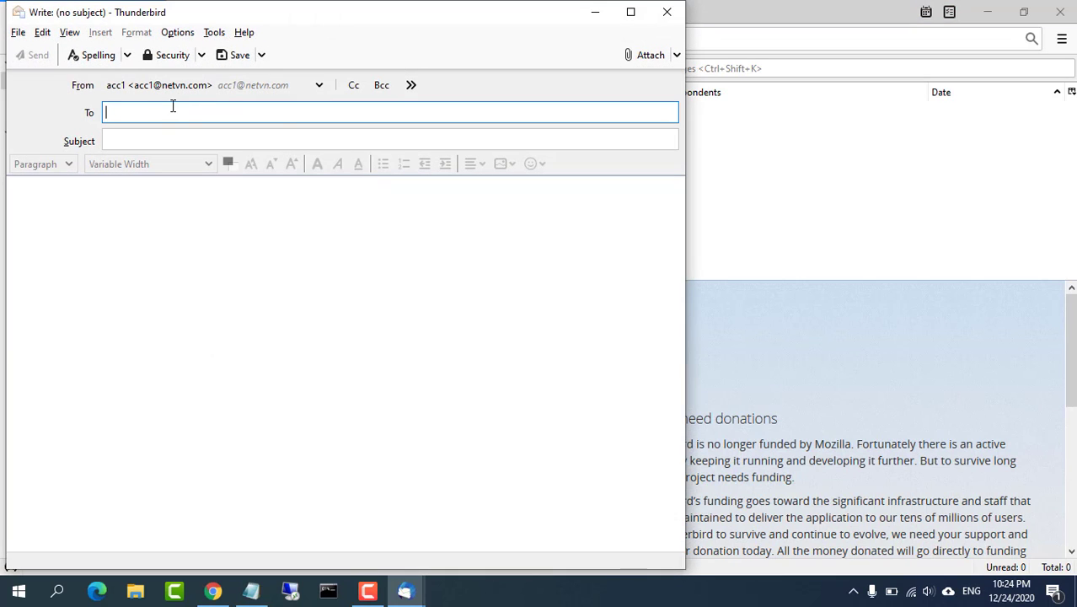
# Address a new message to acc2 with the subject 'Test from acc1'
pyautogui.write('acc')
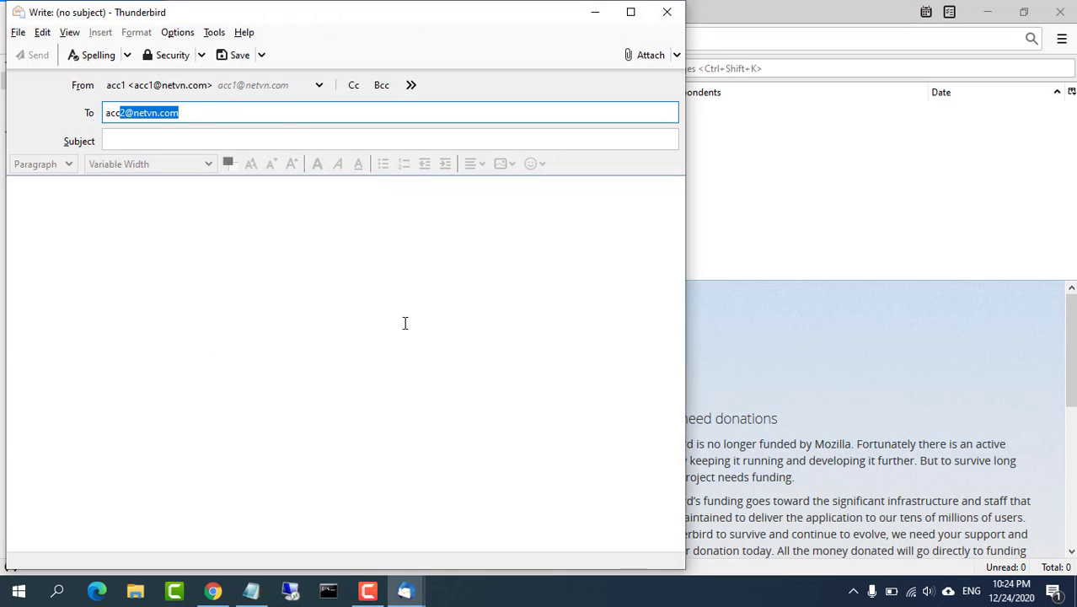
pyautogui.write('2')
pyautogui.press('Return')
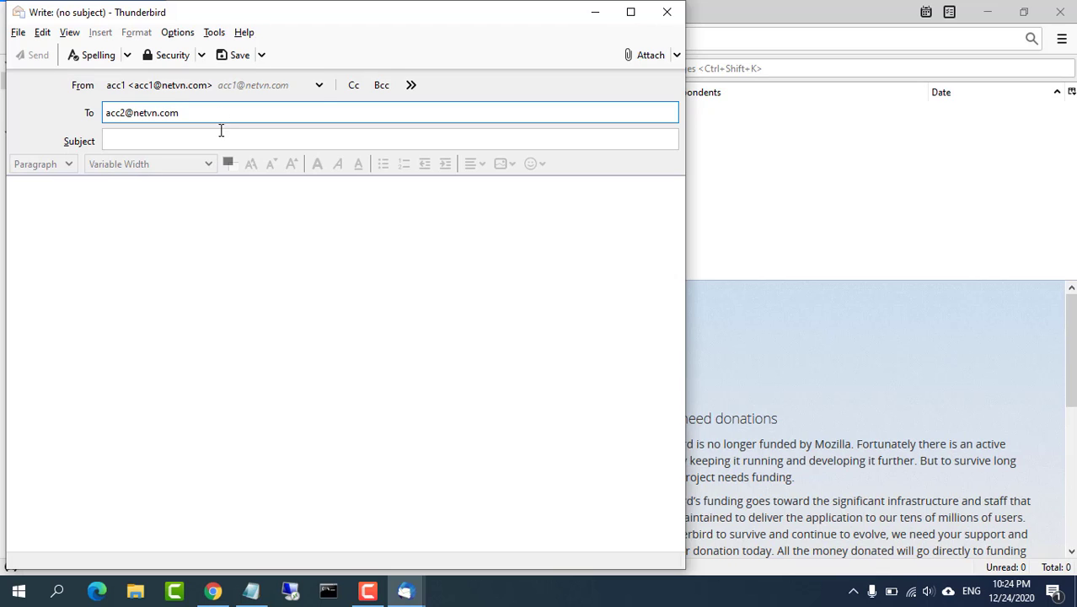
pyautogui.click(219, 134)
pyautogui.write('Tes')
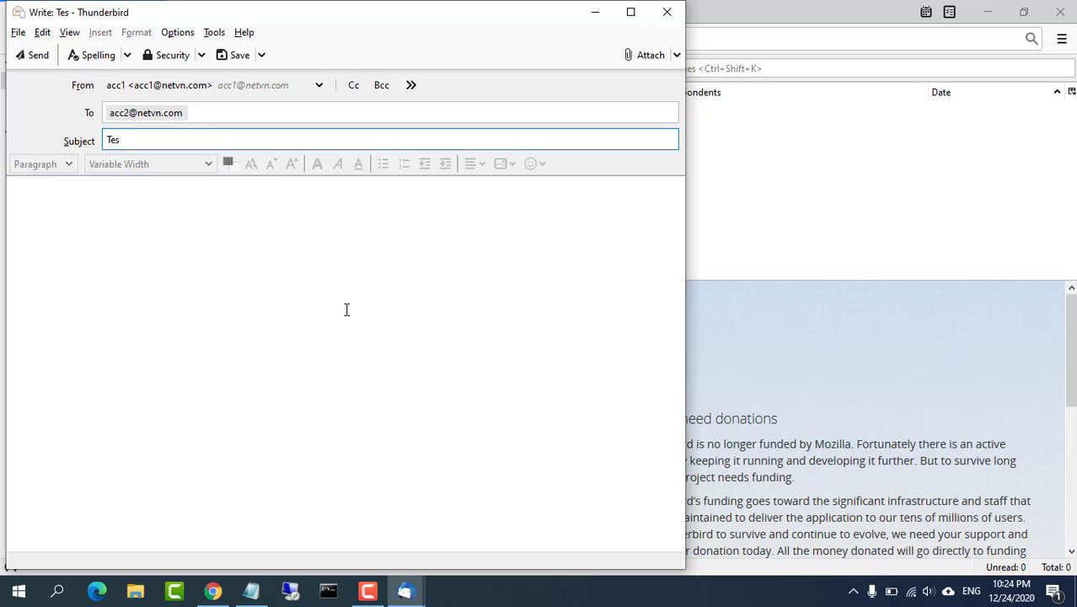
pyautogui.write('t from acc1')
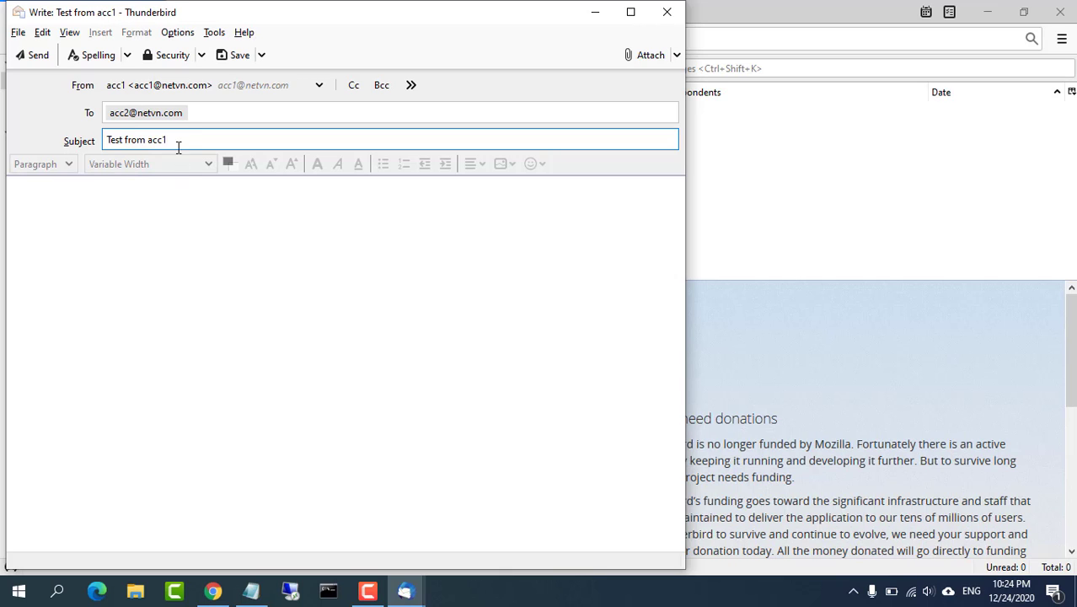
pyautogui.click(134, 193)
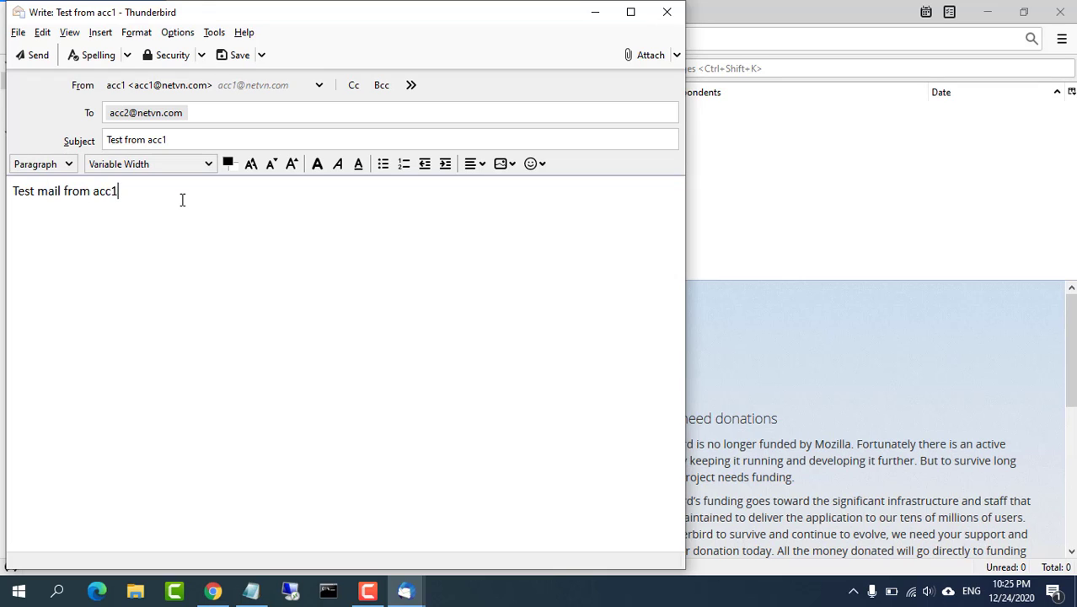
# Attach hMailServer.txt to the message and send it
pyautogui.click(635, 59)
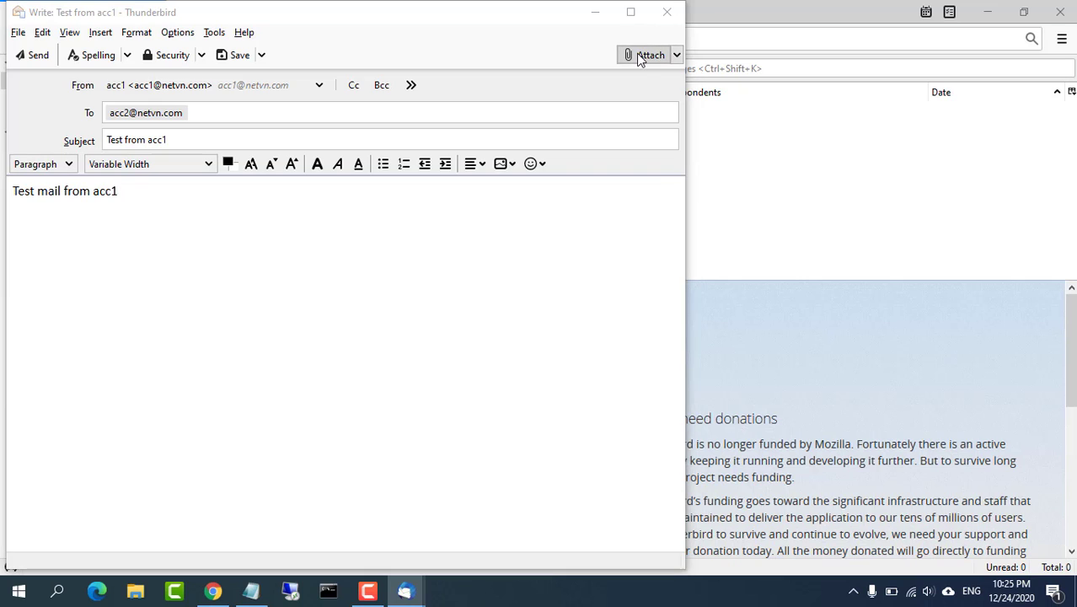
pyautogui.click(195, 164)
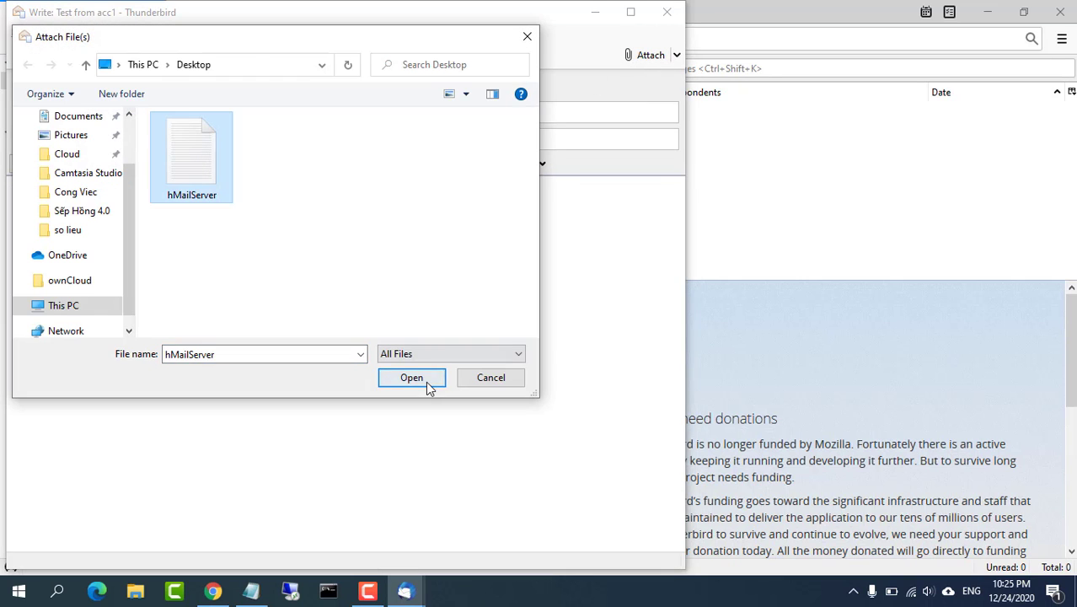
pyautogui.click(428, 381)
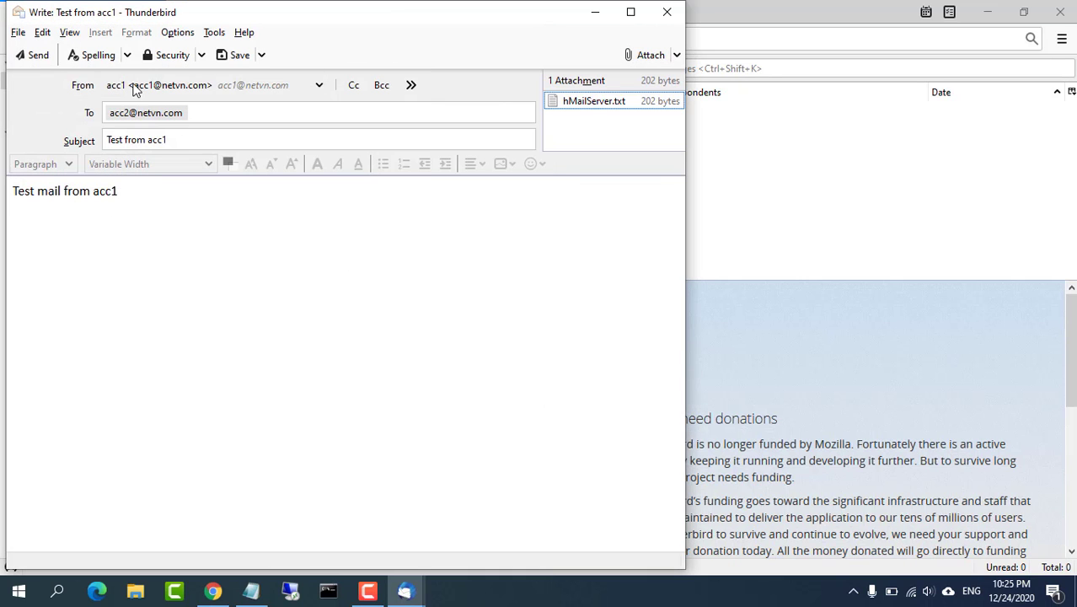
pyautogui.click(31, 59)
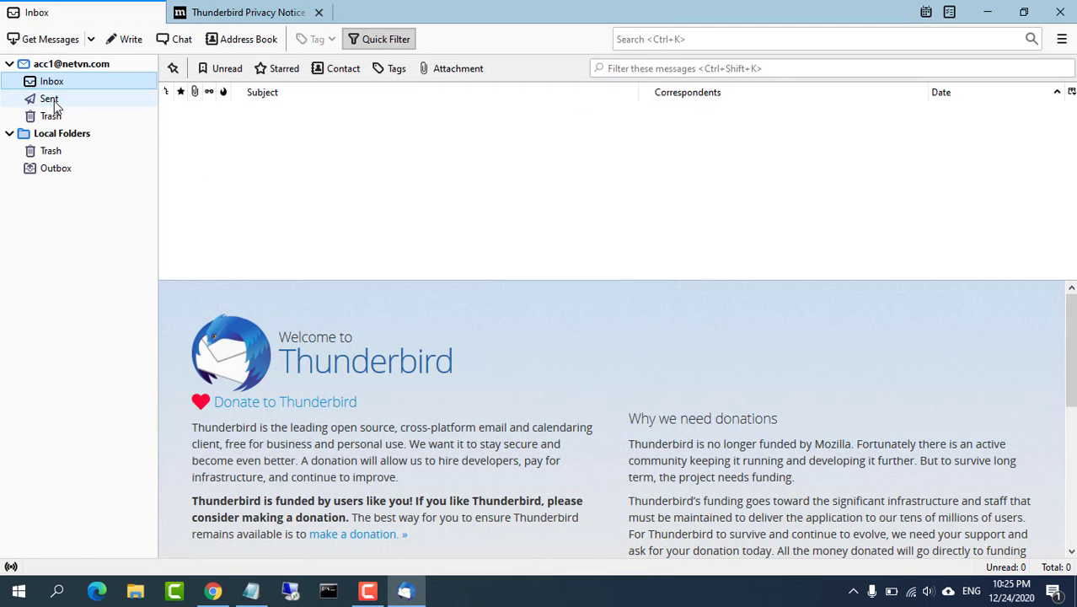
# Check 'Test from acc1' in Sent, then copy the thunderbird.net address and launch Edge
pyautogui.click(54, 100)
pyautogui.click(271, 113)
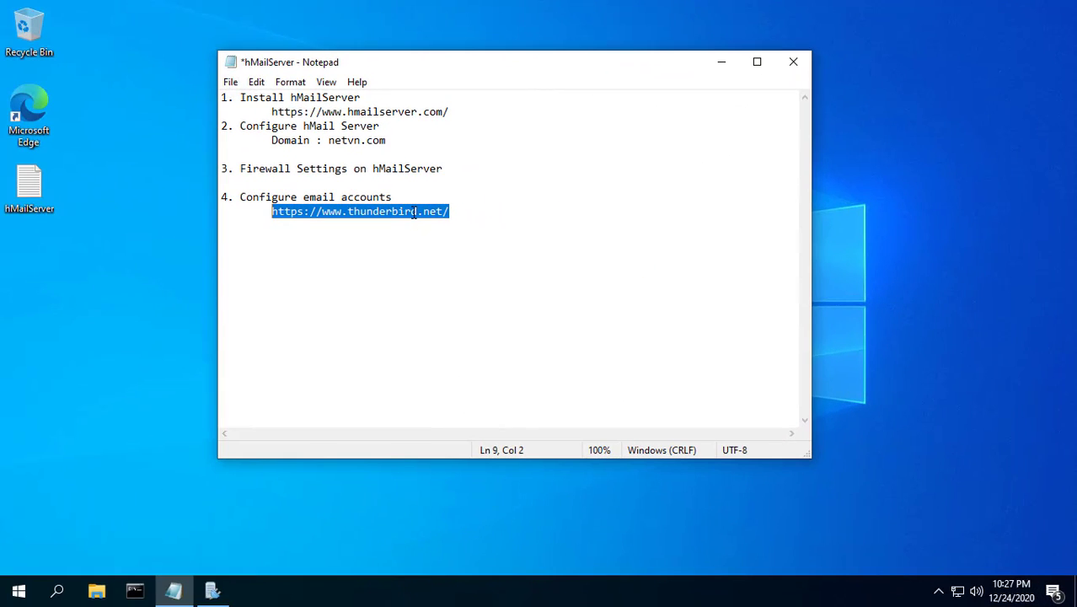
pyautogui.rightClick(414, 212)
pyautogui.click(451, 262)
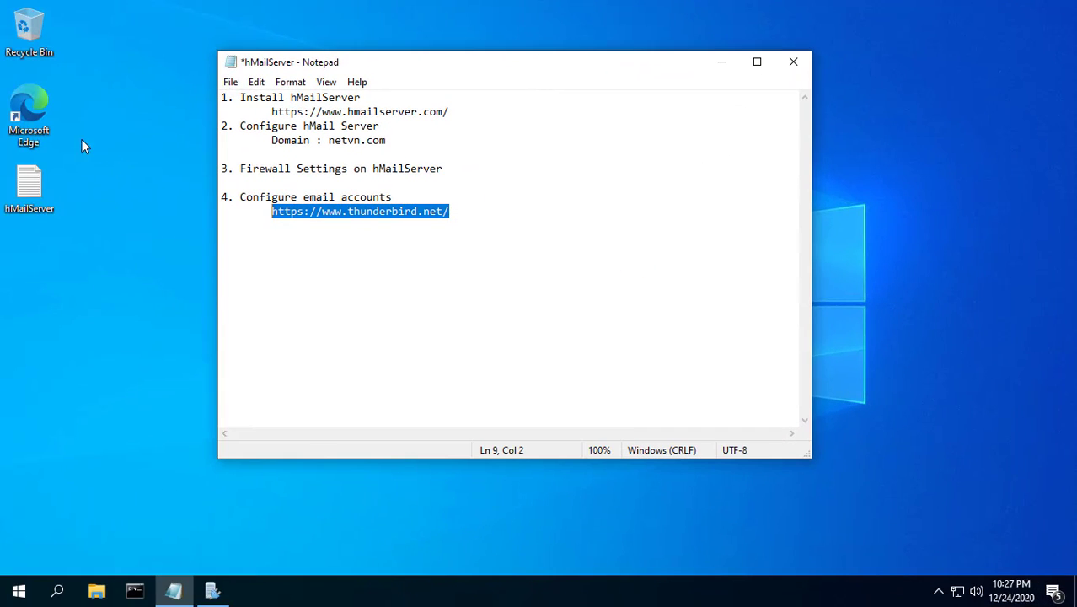
pyautogui.doubleClick(34, 117)
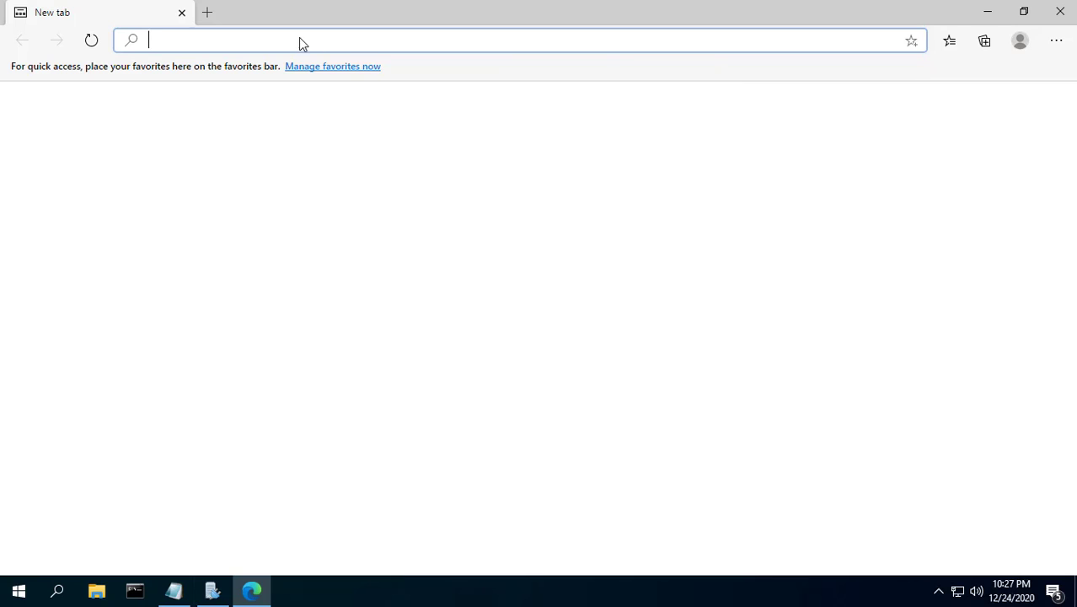
# Paste thunderbird.net into Edge, download the Thunderbird installer and open it
pyautogui.rightClick(300, 39)
pyautogui.click(351, 219)
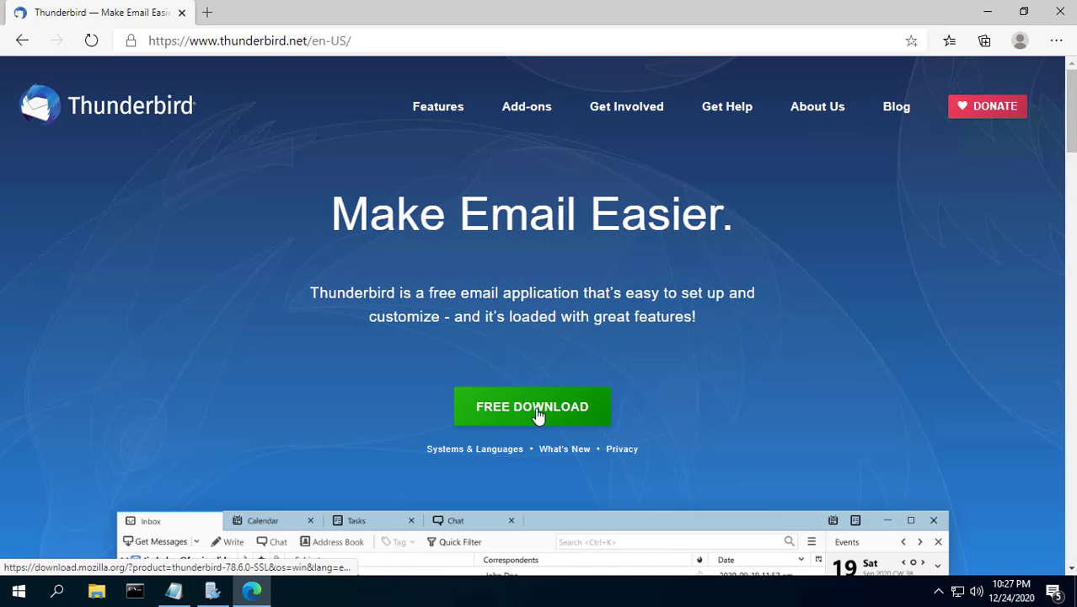
pyautogui.click(537, 415)
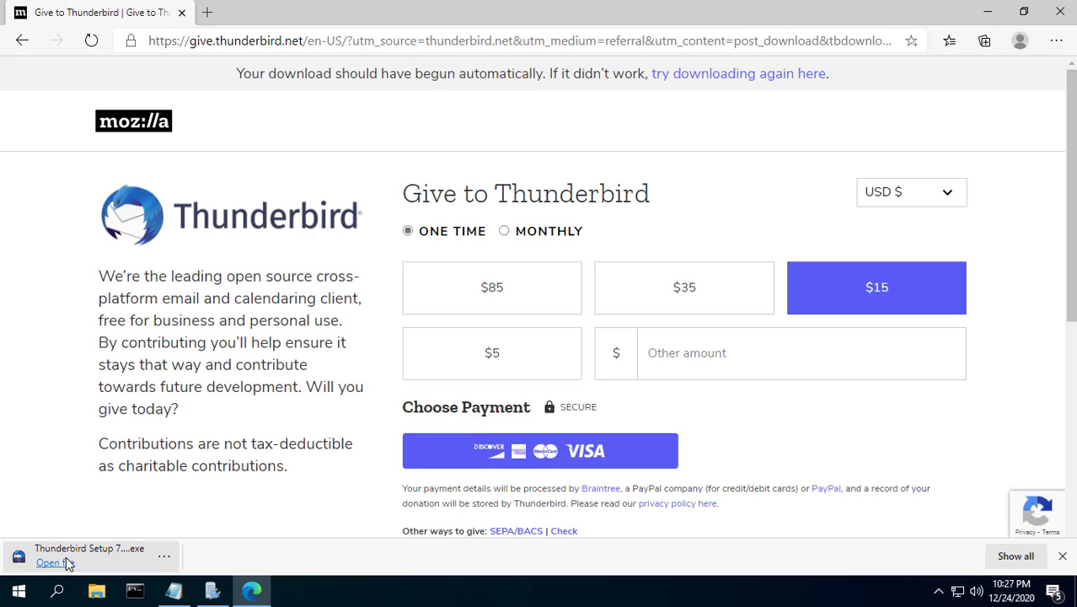
pyautogui.click(66, 561)
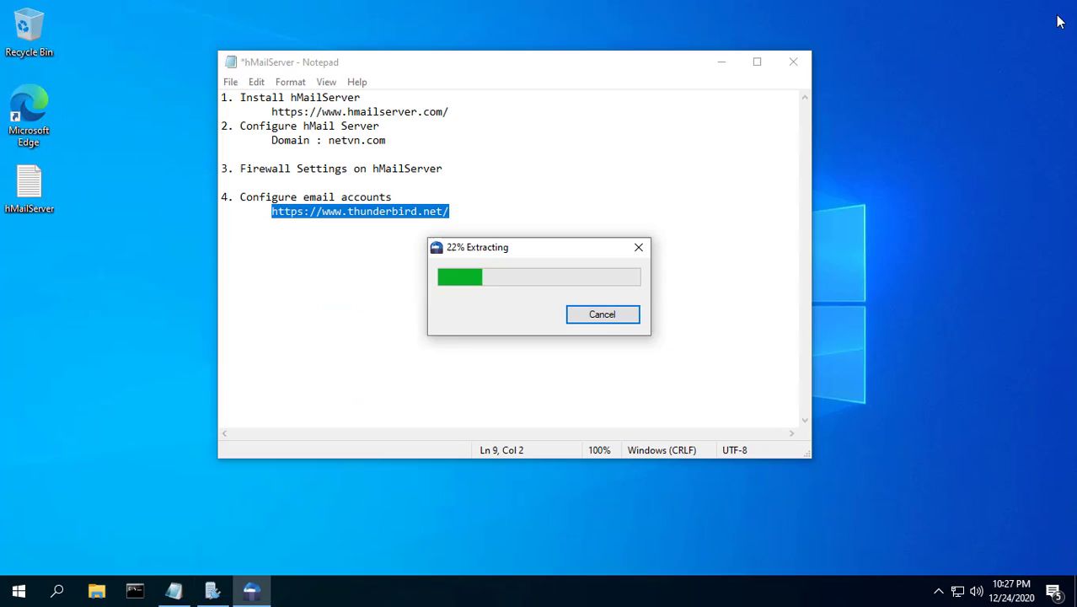
# Close the browser and notes windows, then install Thunderbird with Standard setup and launch it
pyautogui.click(1059, 11)
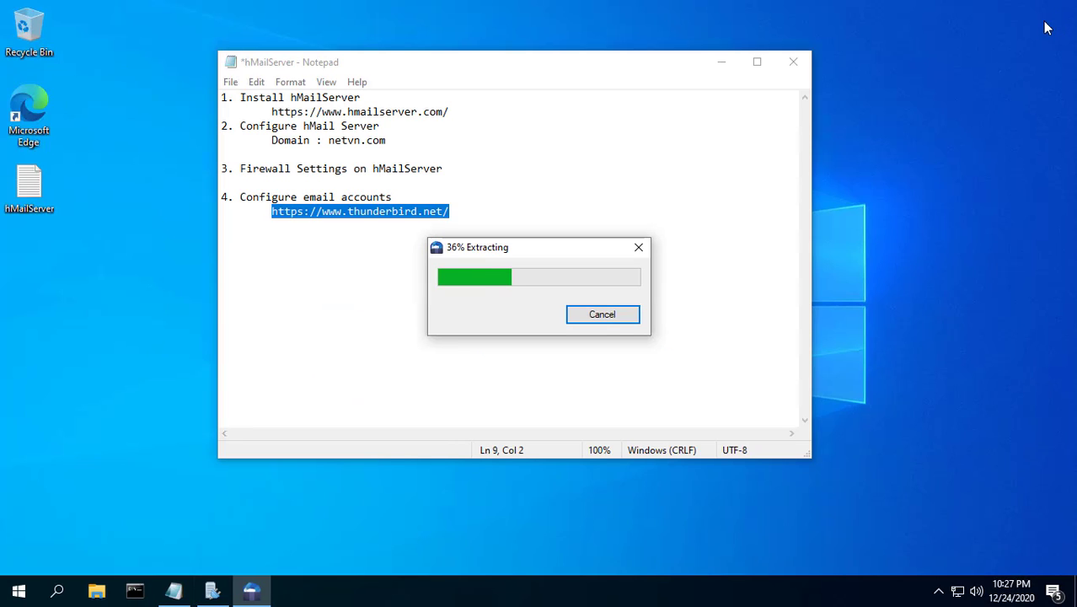
pyautogui.click(723, 63)
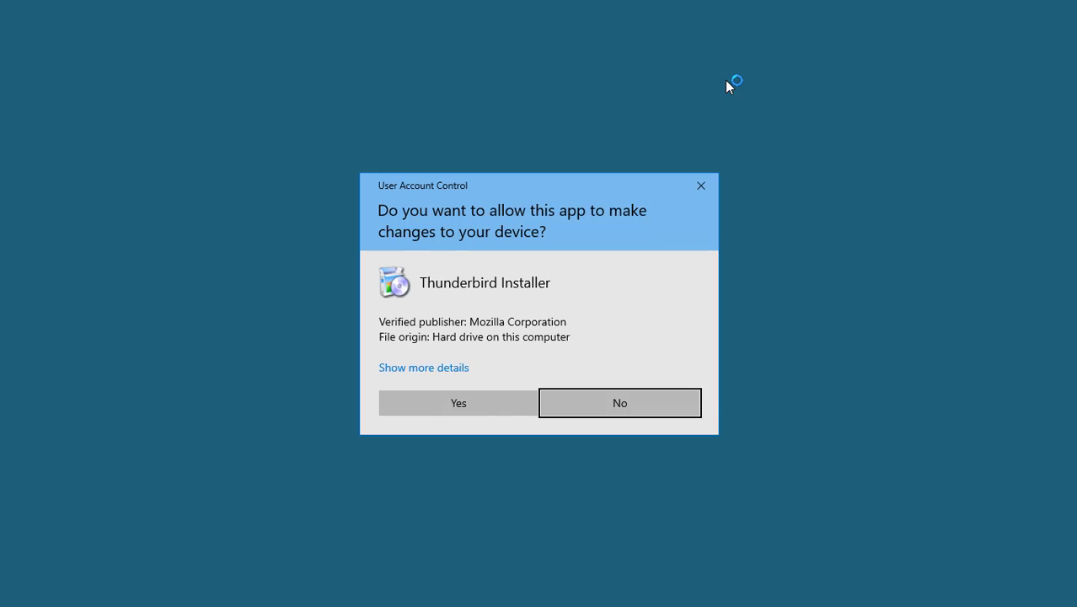
pyautogui.click(435, 402)
pyautogui.click(619, 423)
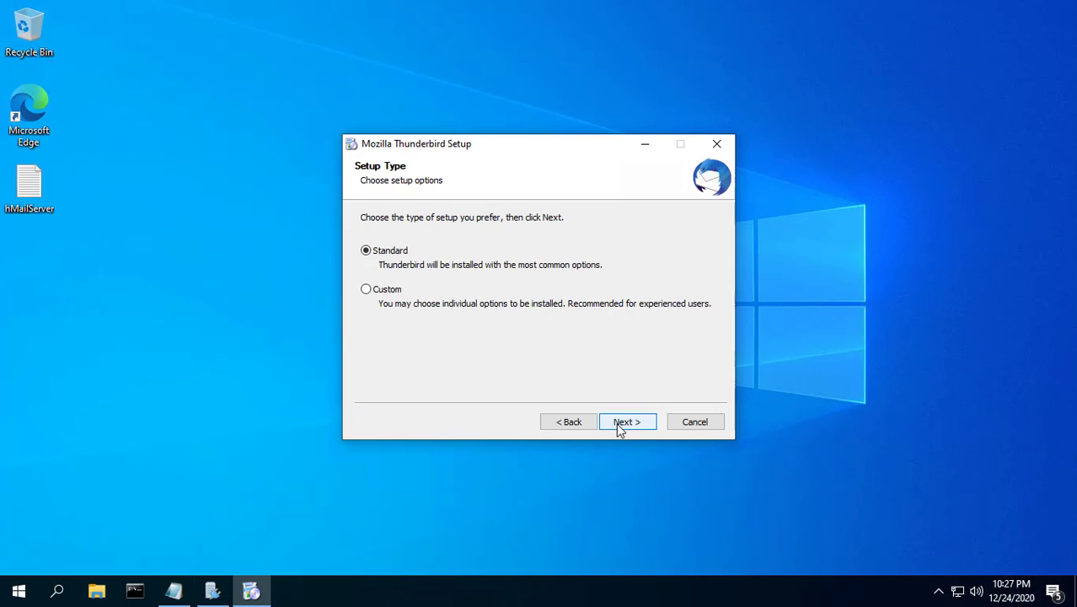
pyautogui.click(622, 423)
pyautogui.click(630, 424)
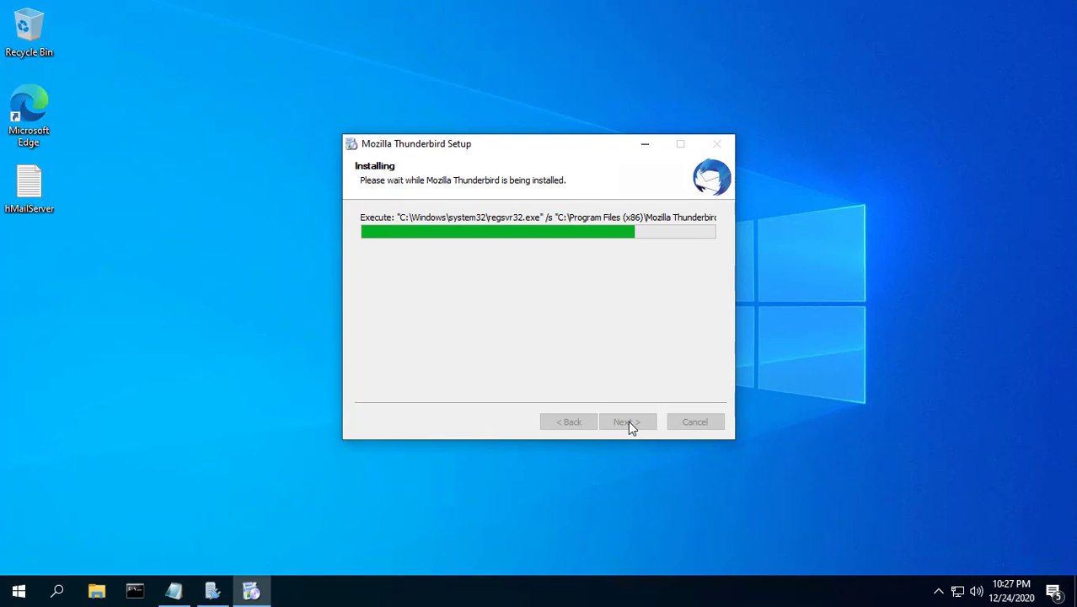
pyautogui.click(629, 422)
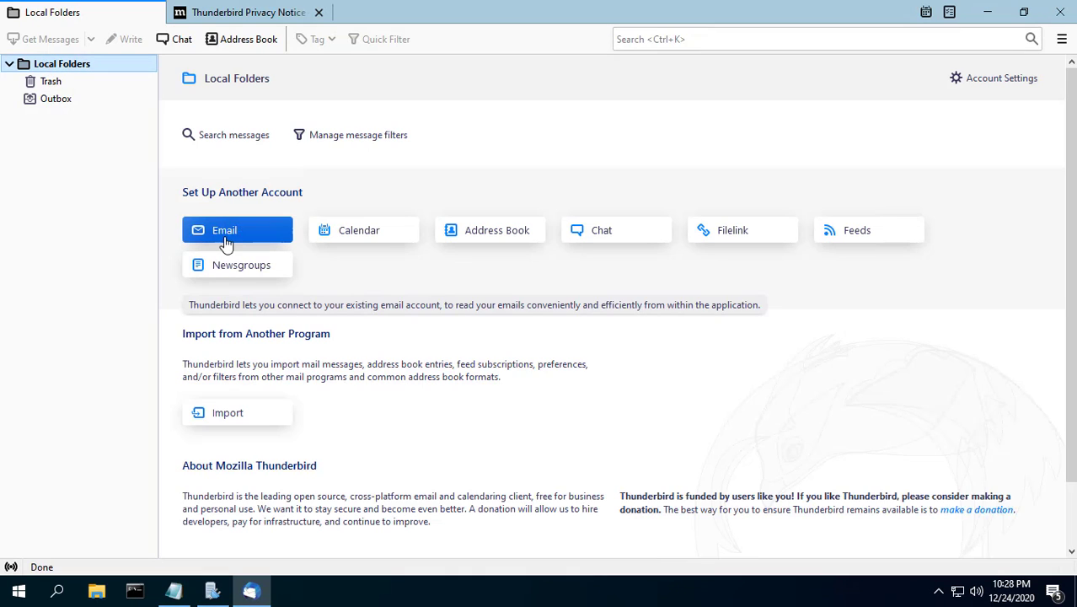
# Start an existing email account setup with the account's name, e-mail address and password, choosing manual configuration
pyautogui.click(226, 242)
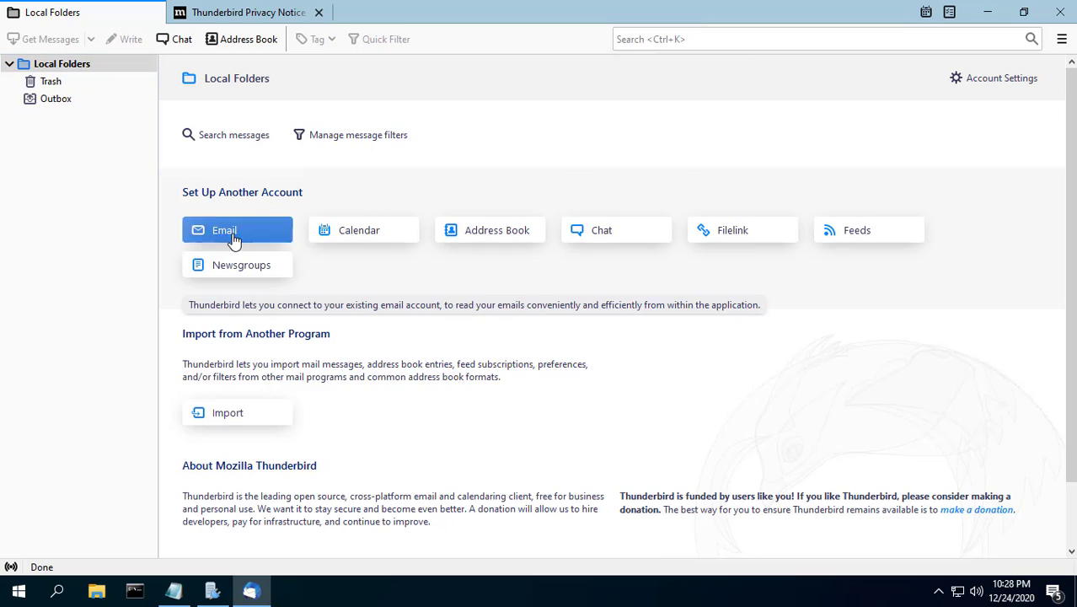
pyautogui.write('acc2')
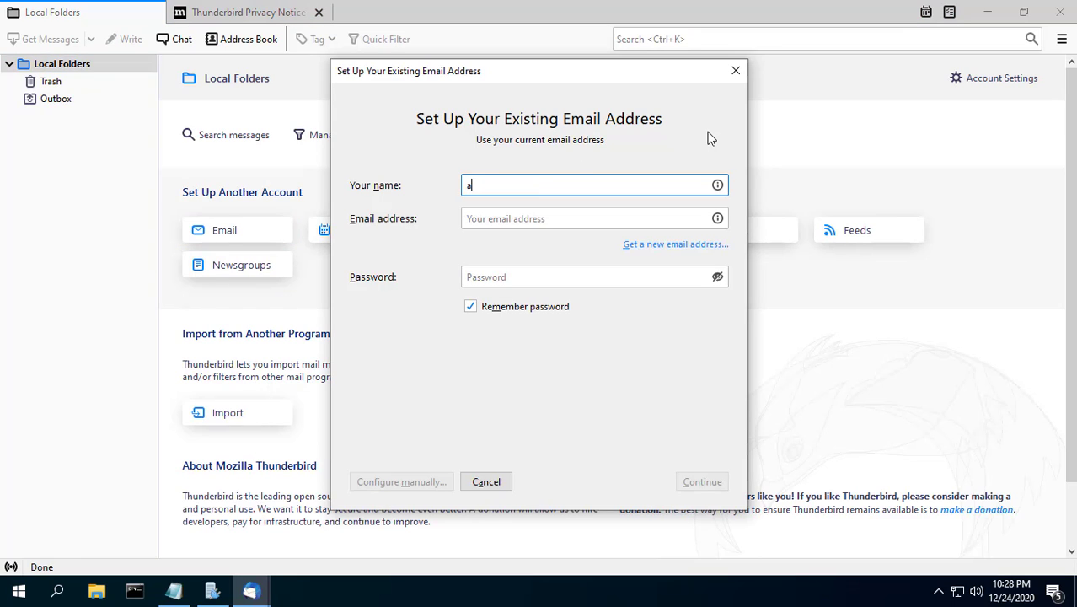
pyautogui.click(584, 217)
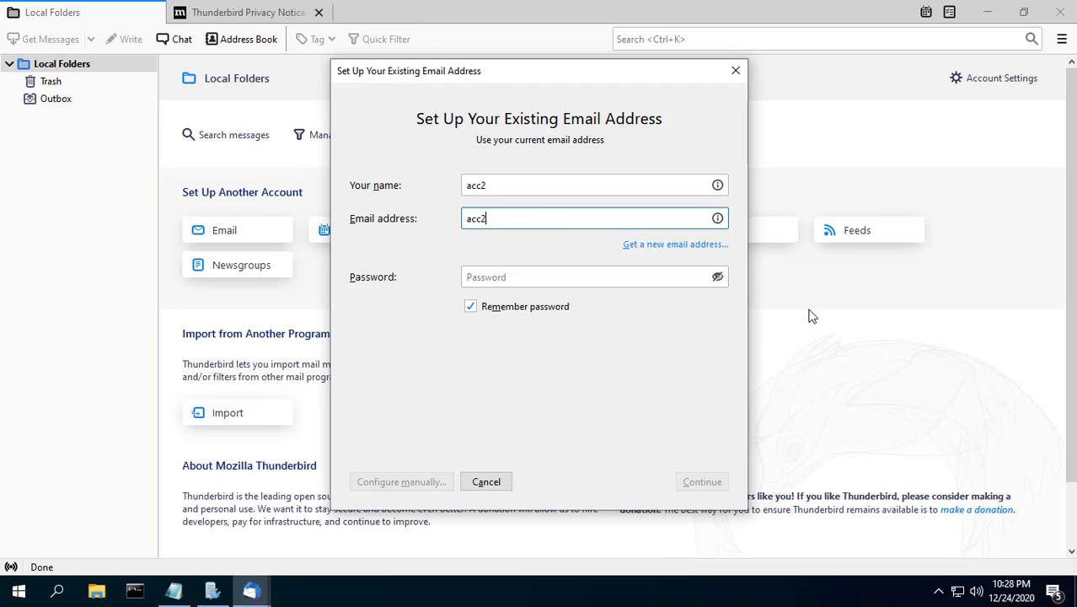
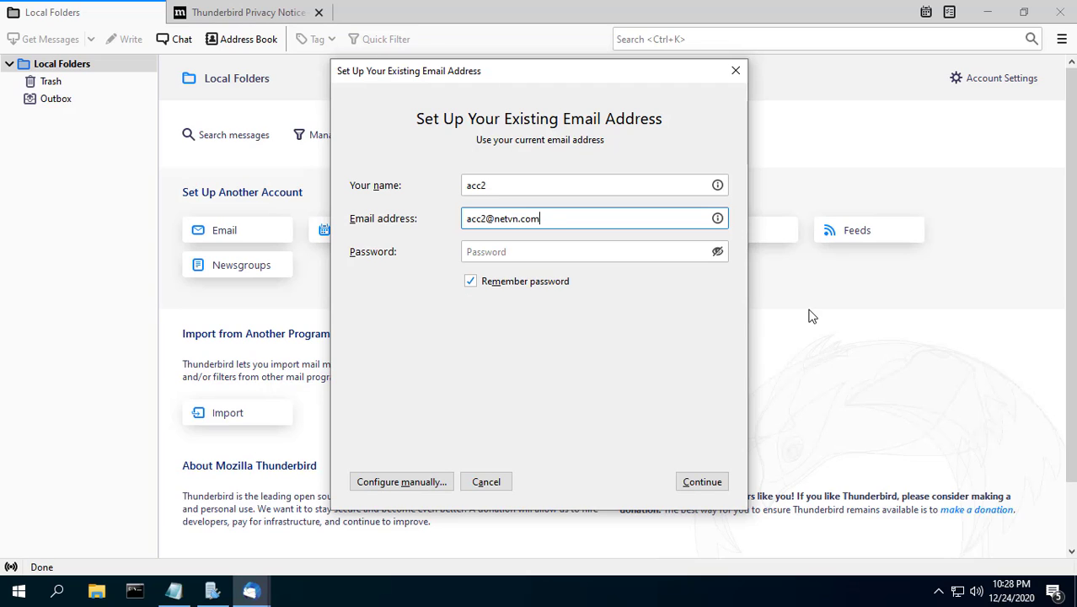
pyautogui.click(629, 253)
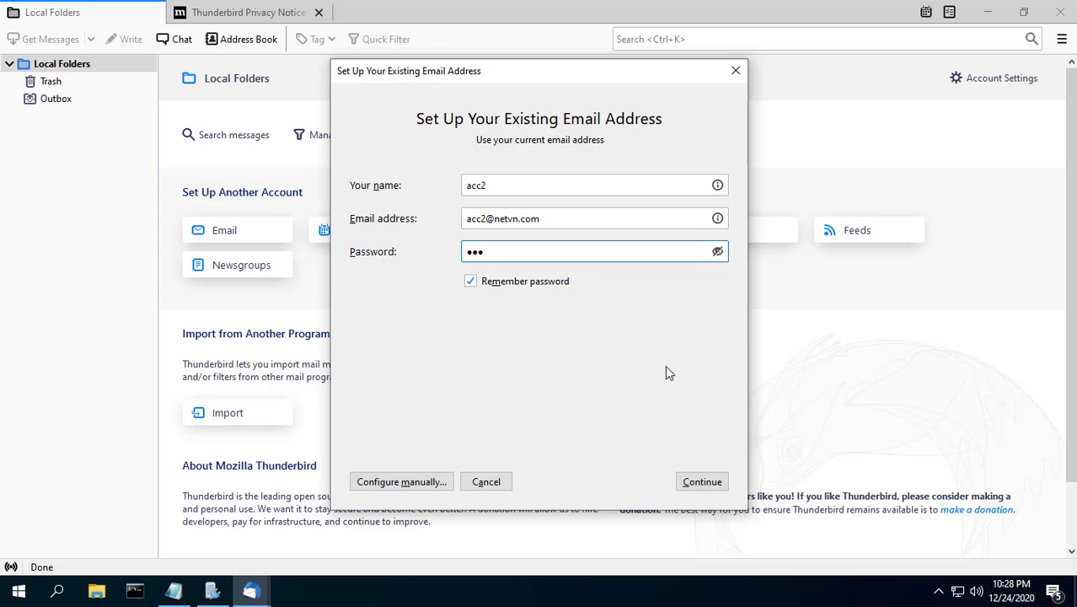
pyautogui.click(401, 482)
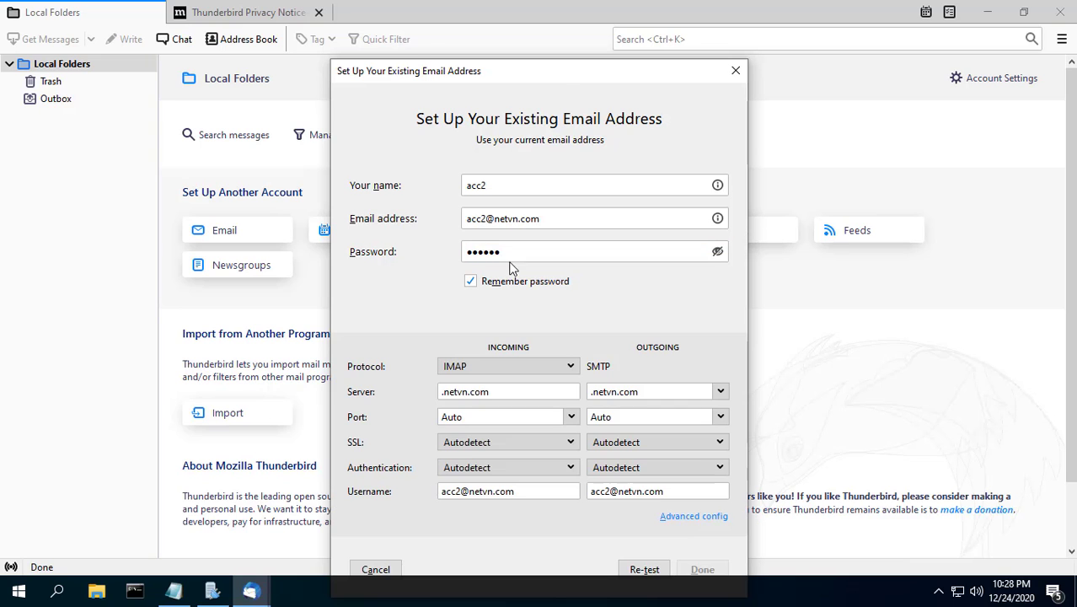
# Set both incoming and outgoing server hostnames to 10.11.32.240
pyautogui.moveTo(560, 80); pyautogui.dragTo(557, 27)
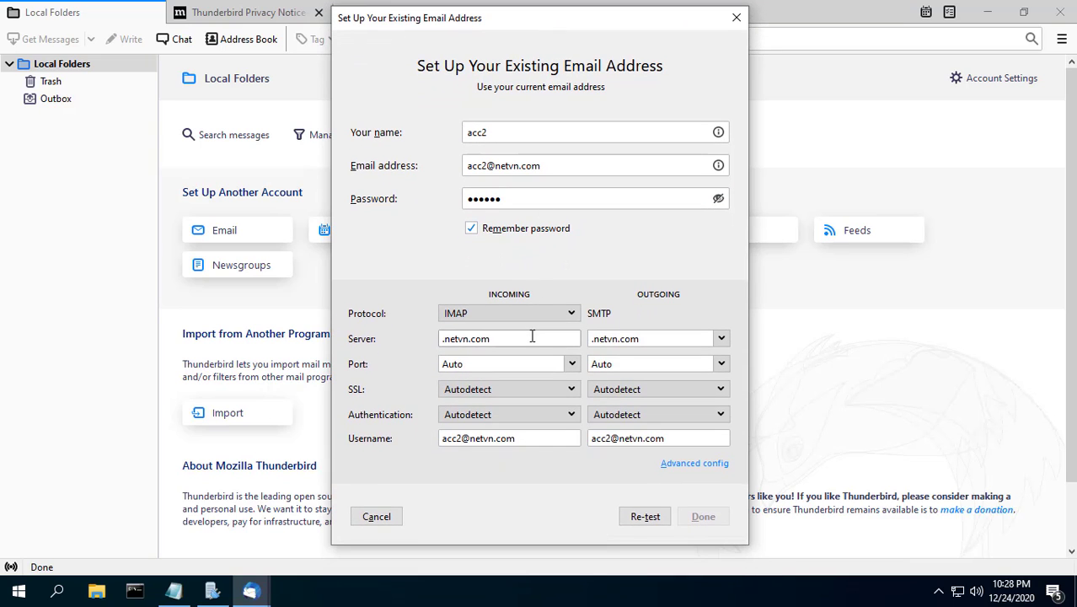
pyautogui.moveTo(531, 338); pyautogui.dragTo(437, 326)
pyautogui.write('10.11')
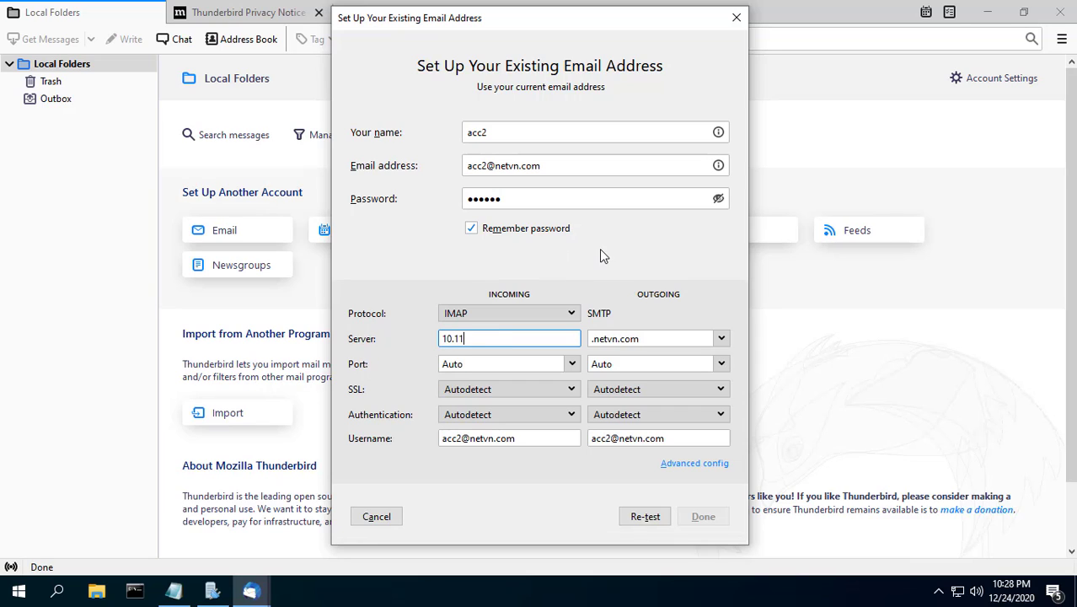
pyautogui.write('.32.240')
pyautogui.click(590, 338)
pyautogui.moveTo(590, 338); pyautogui.dragTo(577, 338)
pyautogui.write('10.')
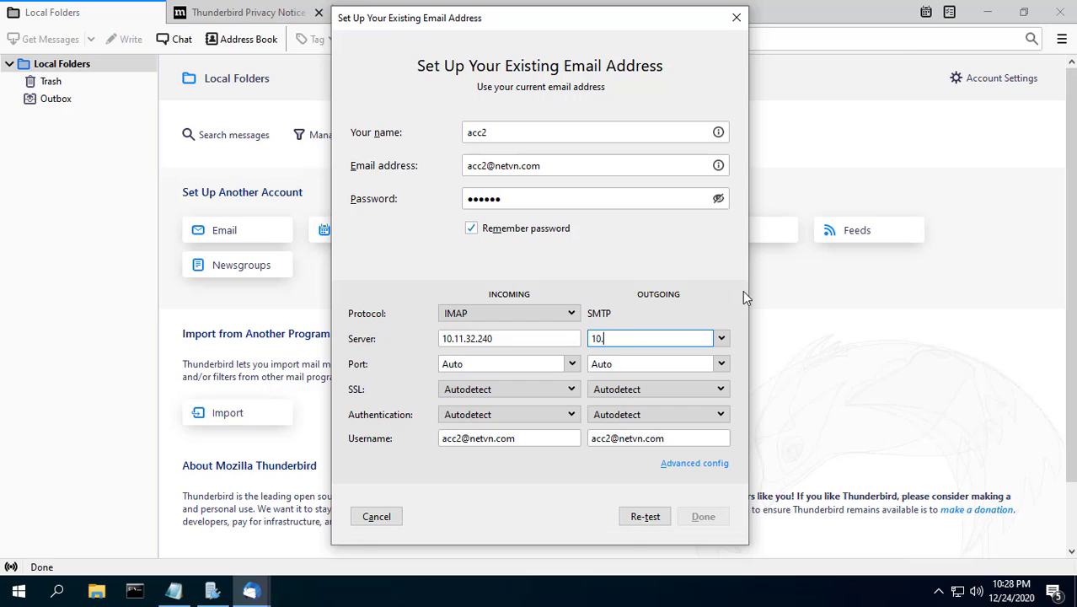
pyautogui.write('11.32.240')
# Set IMAP port 143 and SMTP port 25, re-test, and create the account accepting the unencrypted warning
pyautogui.click(571, 366)
pyautogui.click(451, 397)
pyautogui.click(722, 364)
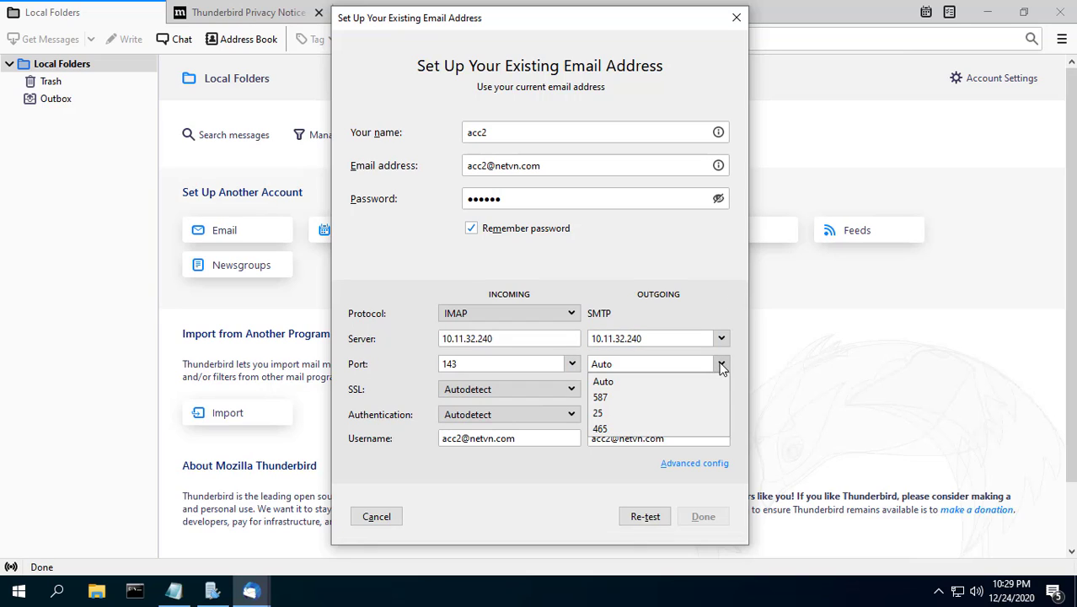
pyautogui.click(662, 414)
pyautogui.click(647, 514)
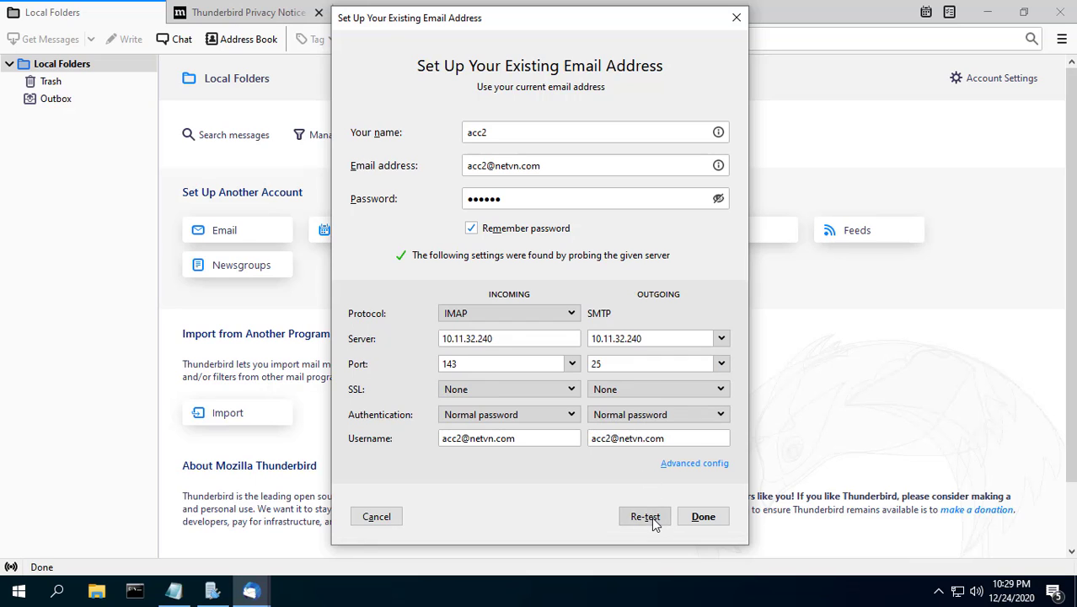
pyautogui.click(703, 516)
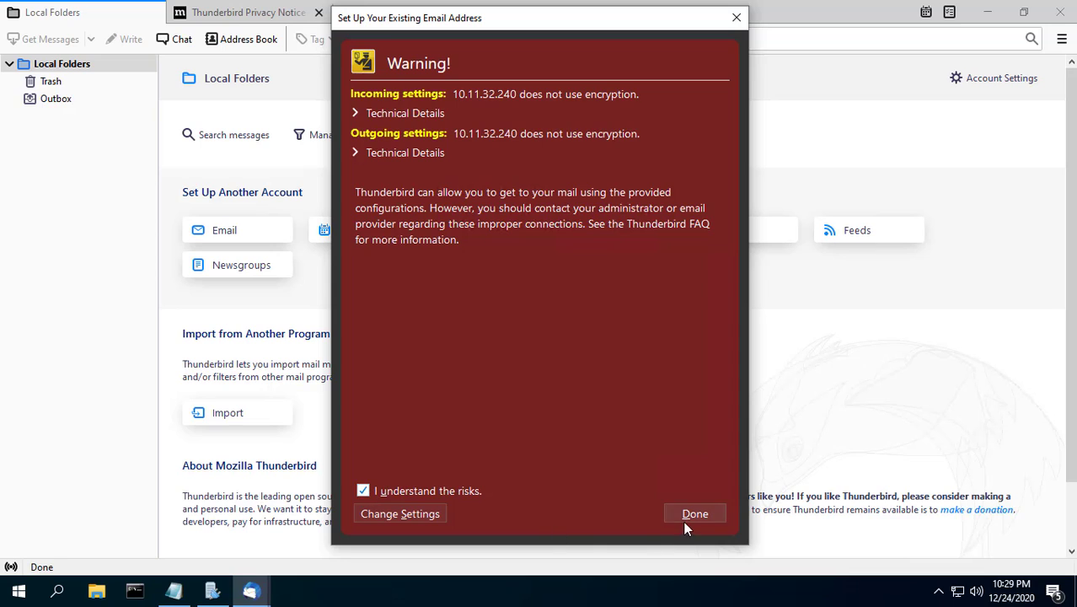
pyautogui.click(688, 515)
# Open the 'Test from acc1' message in the new account's Inbox
pyautogui.click(61, 80)
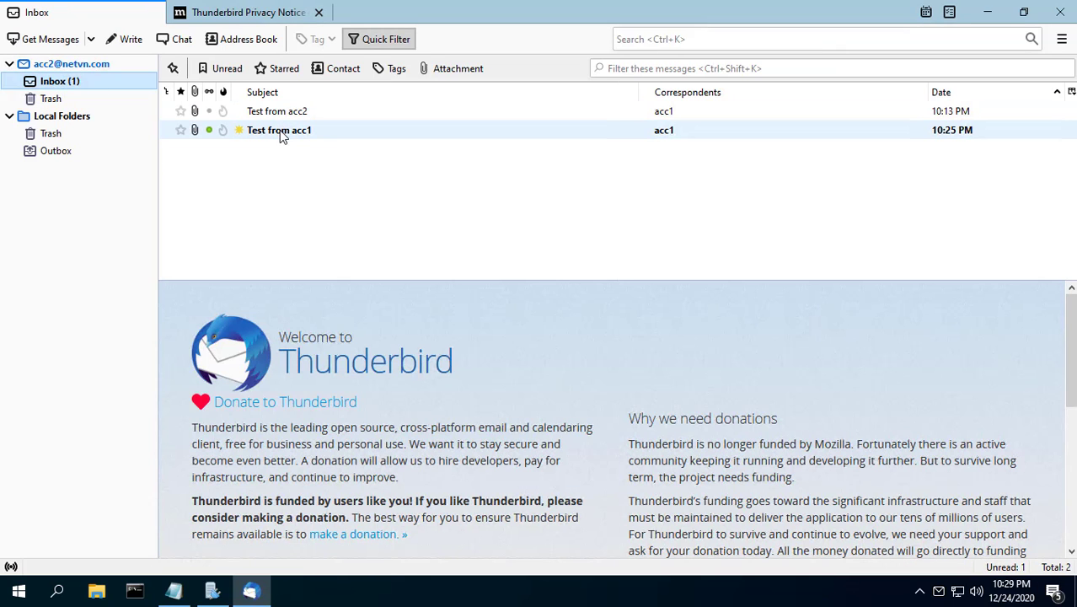
pyautogui.click(282, 135)
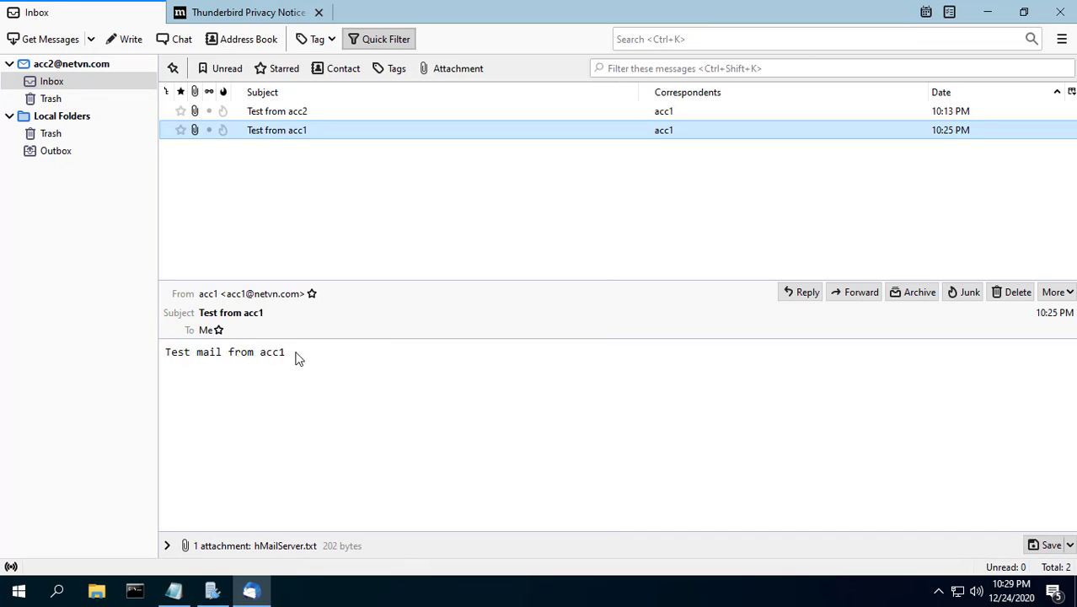
pyautogui.moveTo(295, 358); pyautogui.dragTo(164, 353)
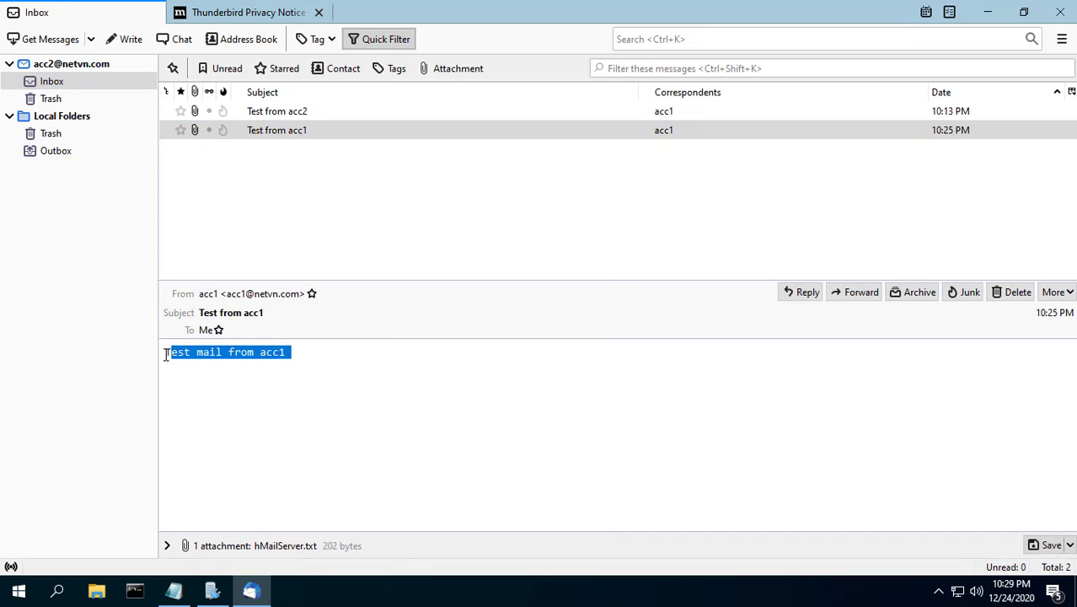
# Open the hMailServer.txt attachment in Notepad and select all its text
pyautogui.click(285, 546)
pyautogui.click(606, 389)
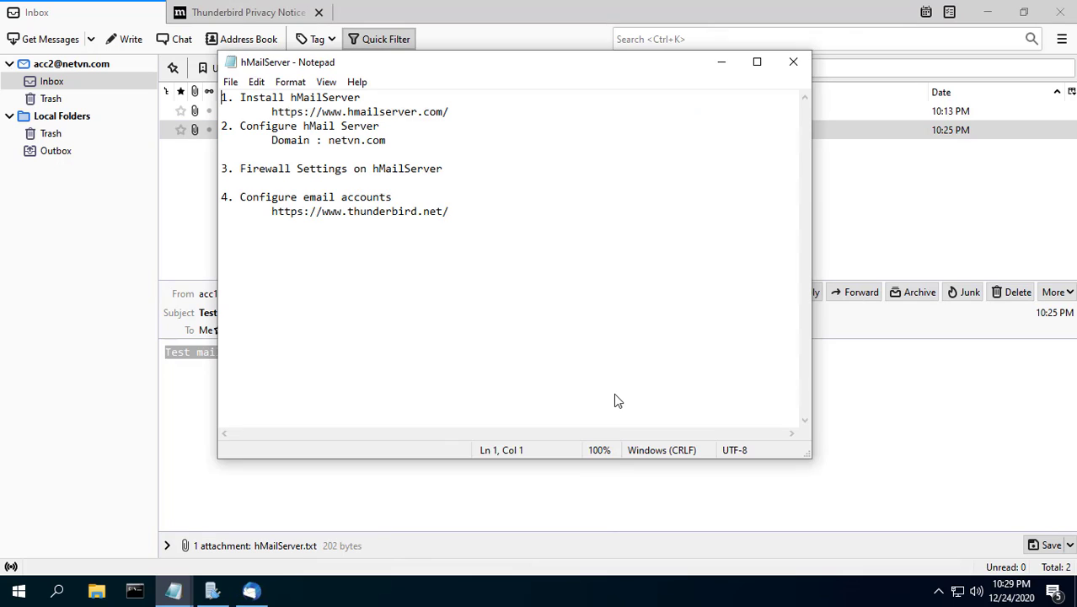
pyautogui.hotkey('ctrl', 'a')
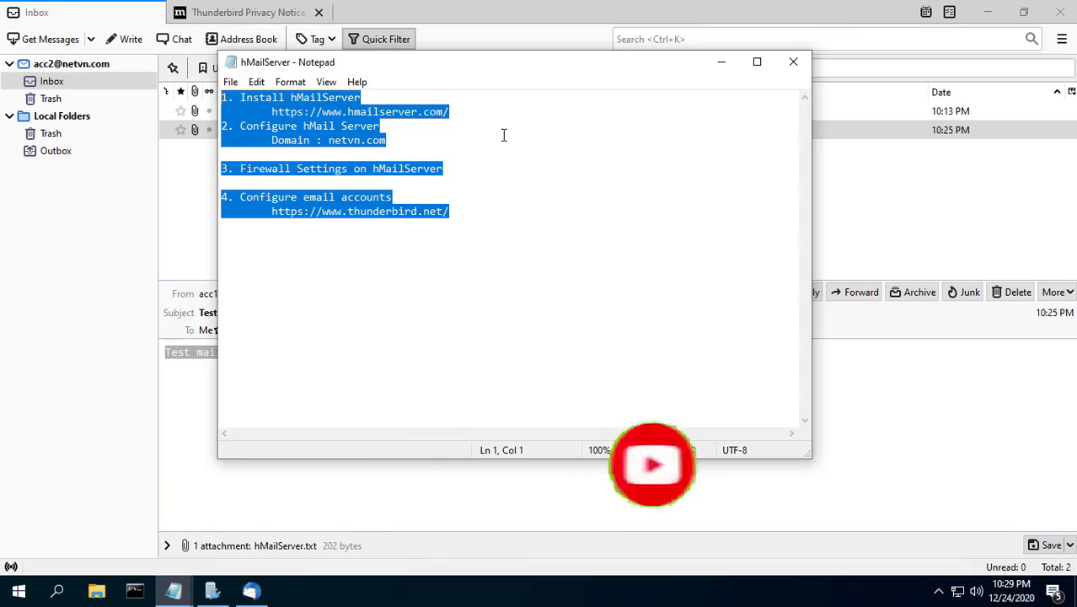
pyautogui.press('alt')
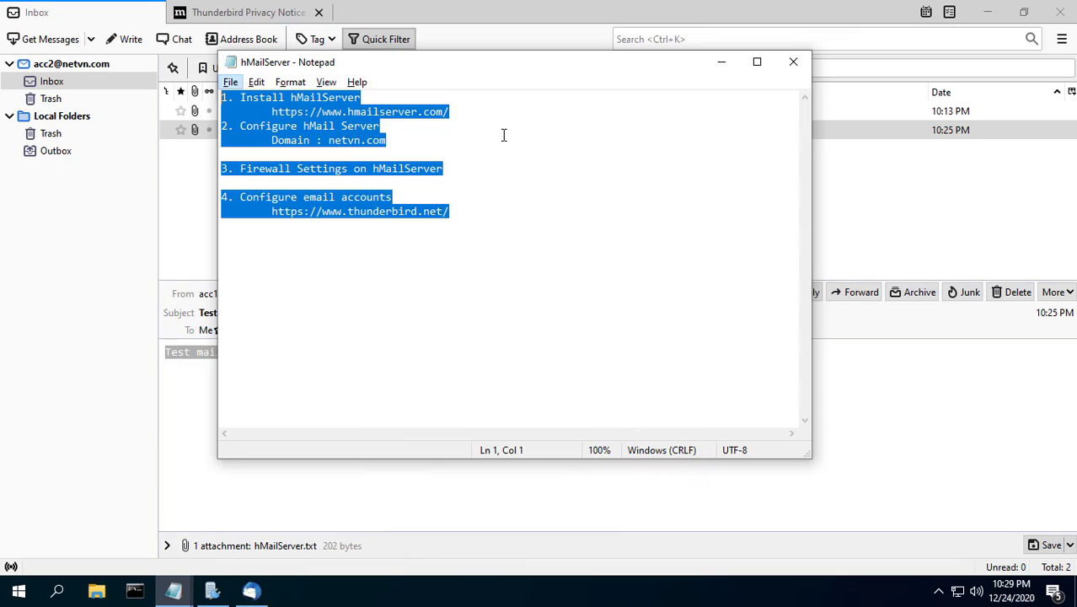